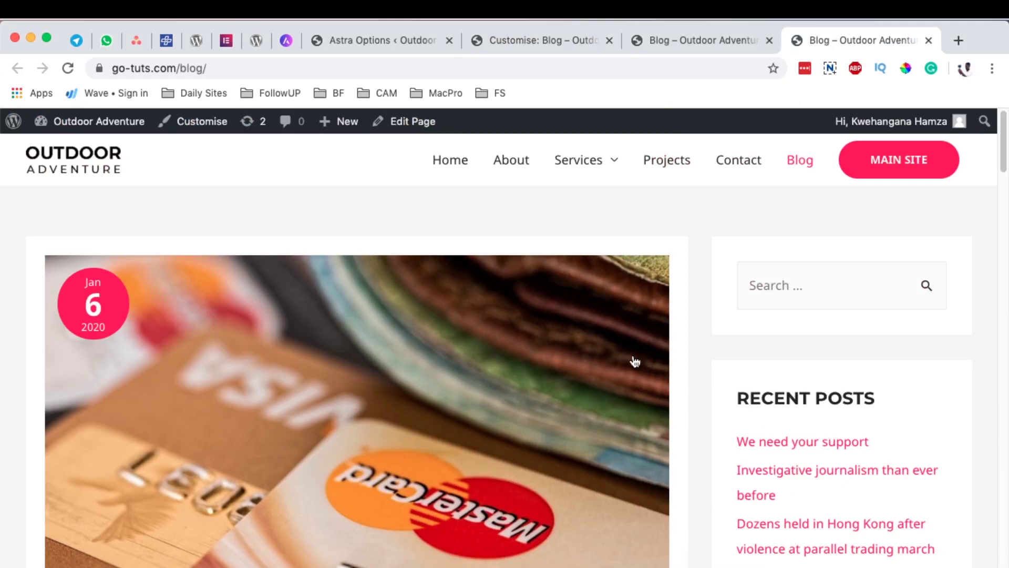
Review the two-column post grid with circle date badges across the open blog tabs, then bring up Customise: Blog
{"action": "scroll", "coordinate": [691, 369], "scroll_direction": "down", "scroll_amount": 6}
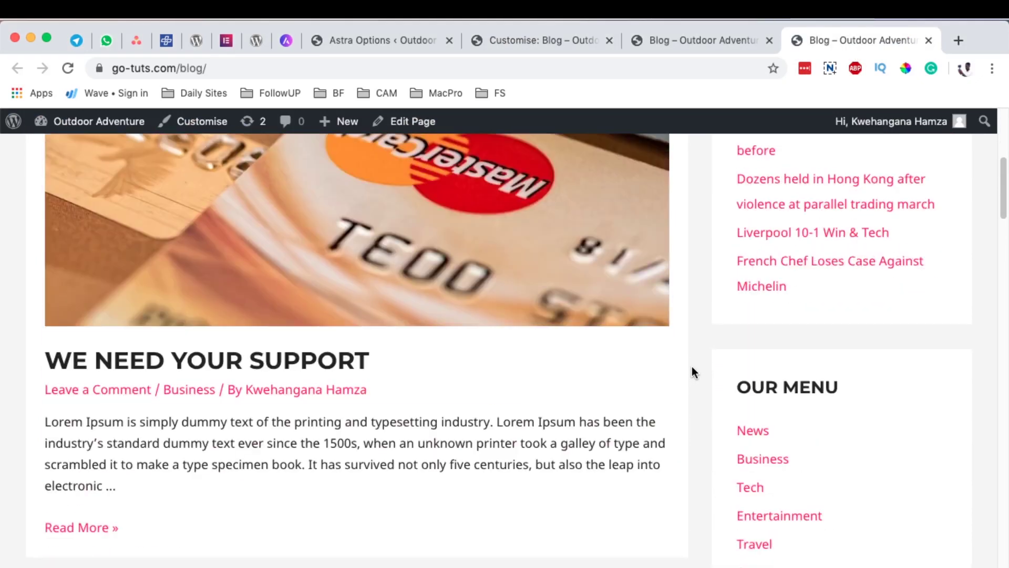
{"action": "left_click", "coordinate": [687, 38]}
{"action": "scroll", "coordinate": [548, 431], "scroll_direction": "down", "scroll_amount": 9}
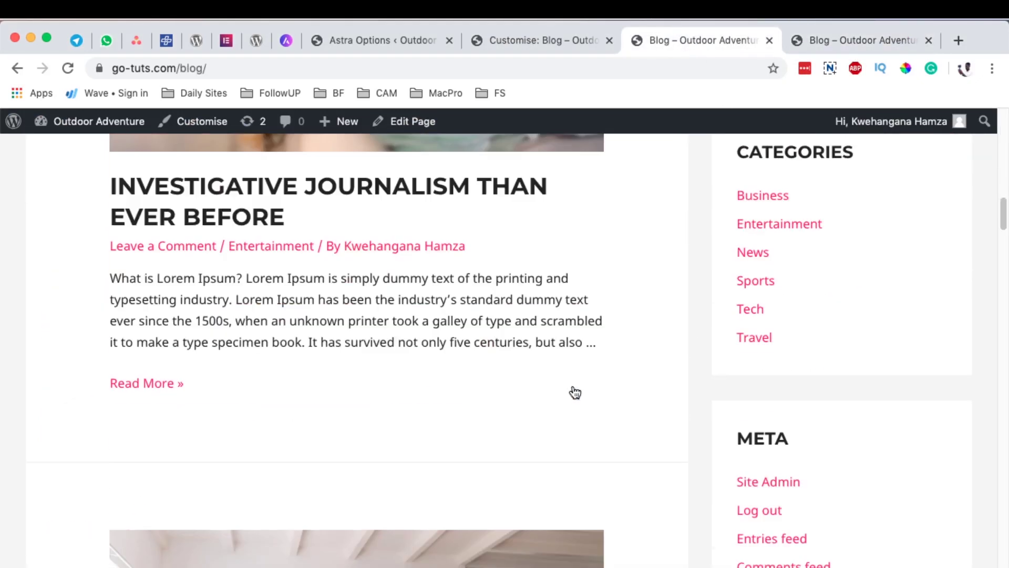
{"action": "scroll", "coordinate": [574, 388], "scroll_direction": "down", "scroll_amount": 15}
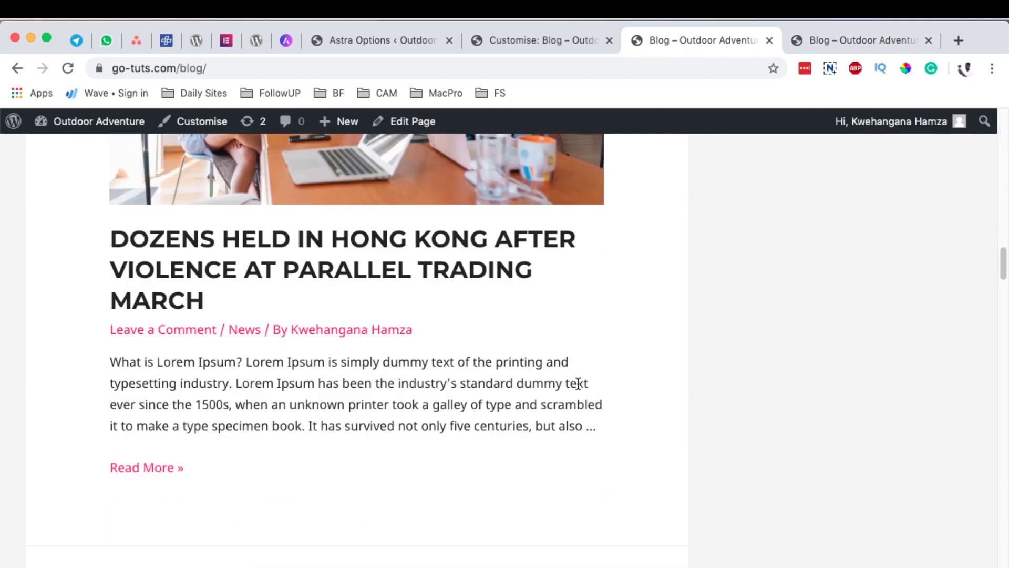
{"action": "key", "text": "ctrl+Tab"}
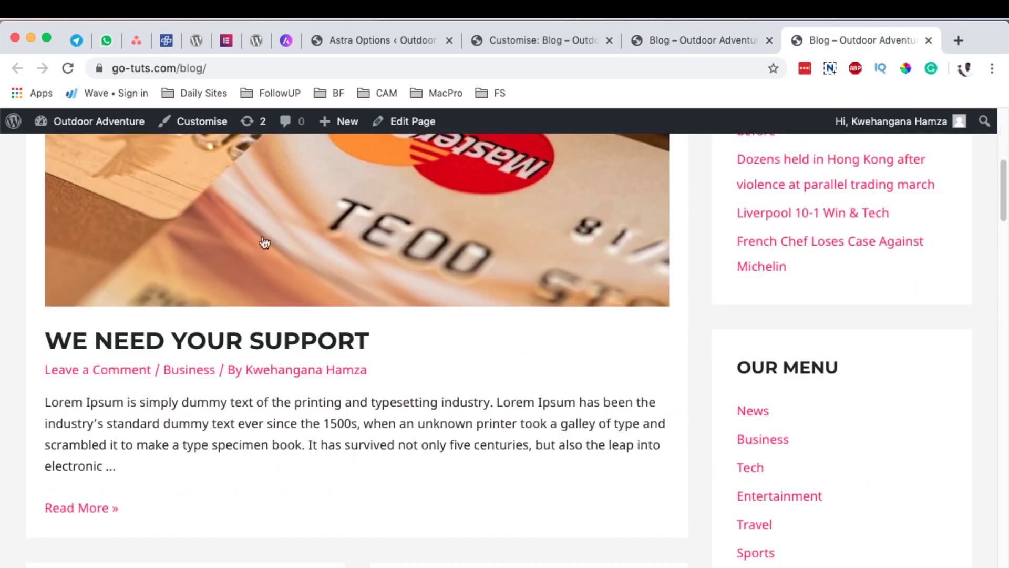
{"action": "scroll", "coordinate": [405, 309], "scroll_direction": "down", "scroll_amount": 10}
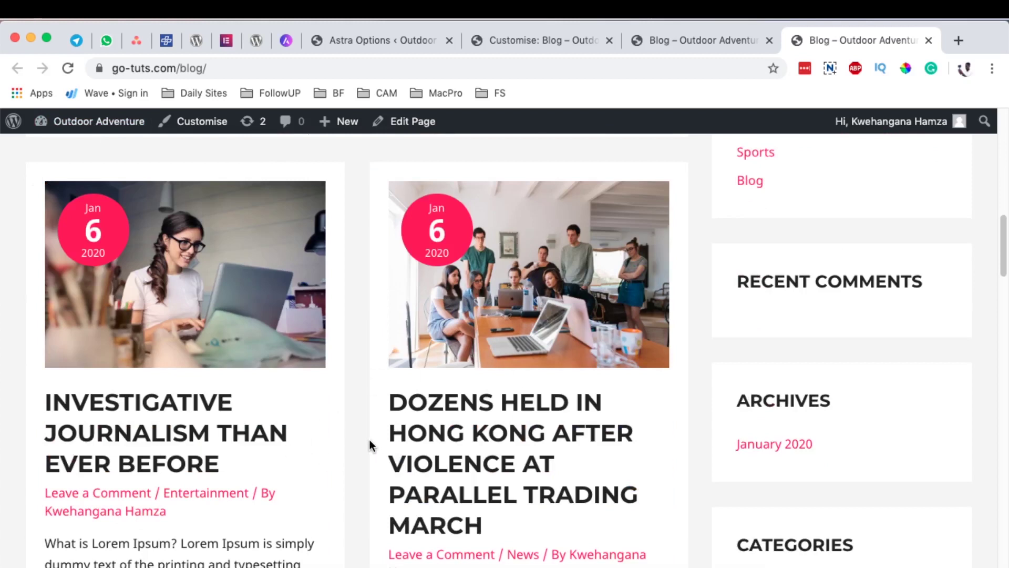
{"action": "scroll", "coordinate": [370, 445], "scroll_direction": "down", "scroll_amount": 1}
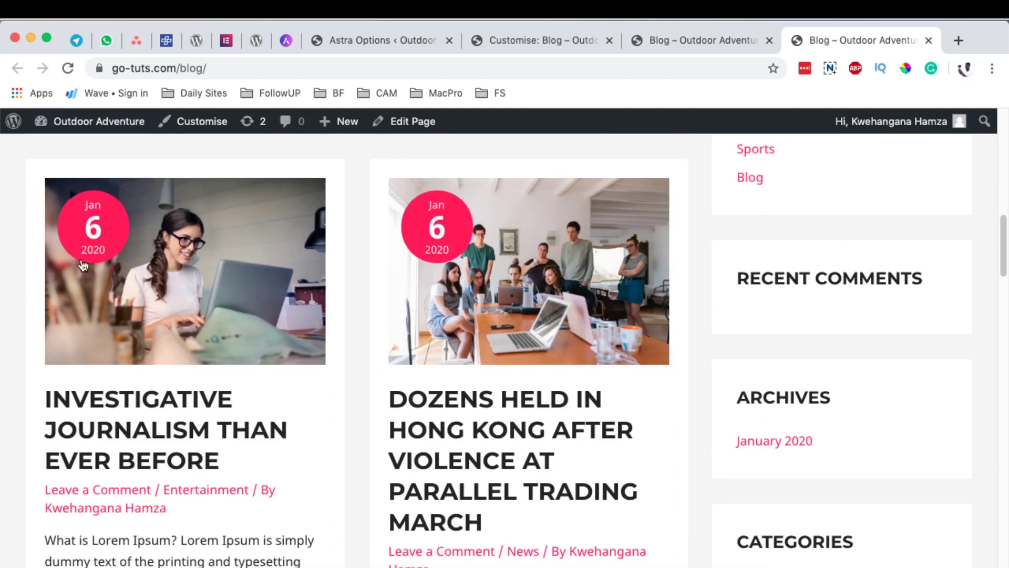
{"action": "scroll", "coordinate": [387, 410], "scroll_direction": "down", "scroll_amount": 2}
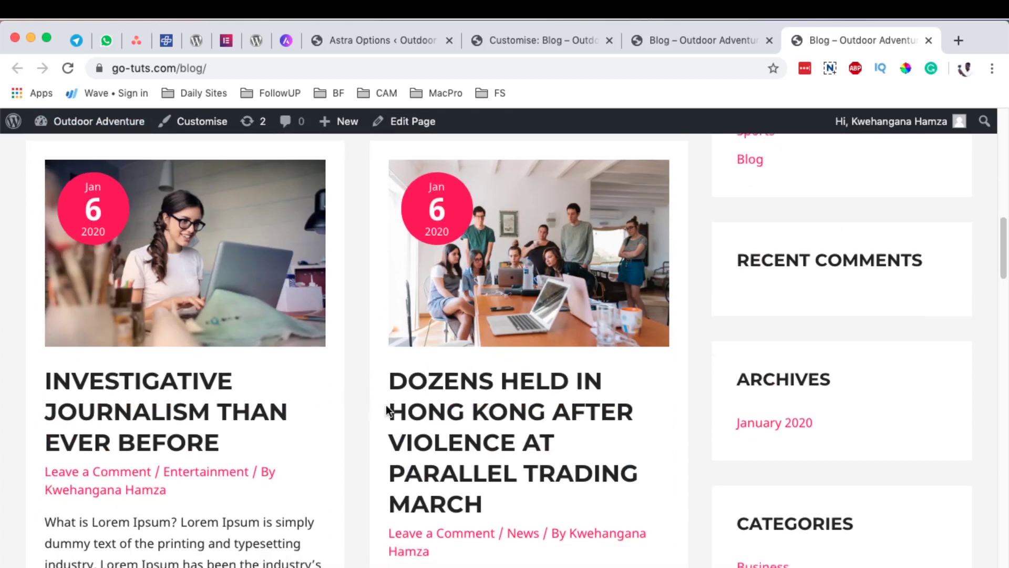
{"action": "scroll", "coordinate": [334, 365], "scroll_direction": "down", "scroll_amount": 10}
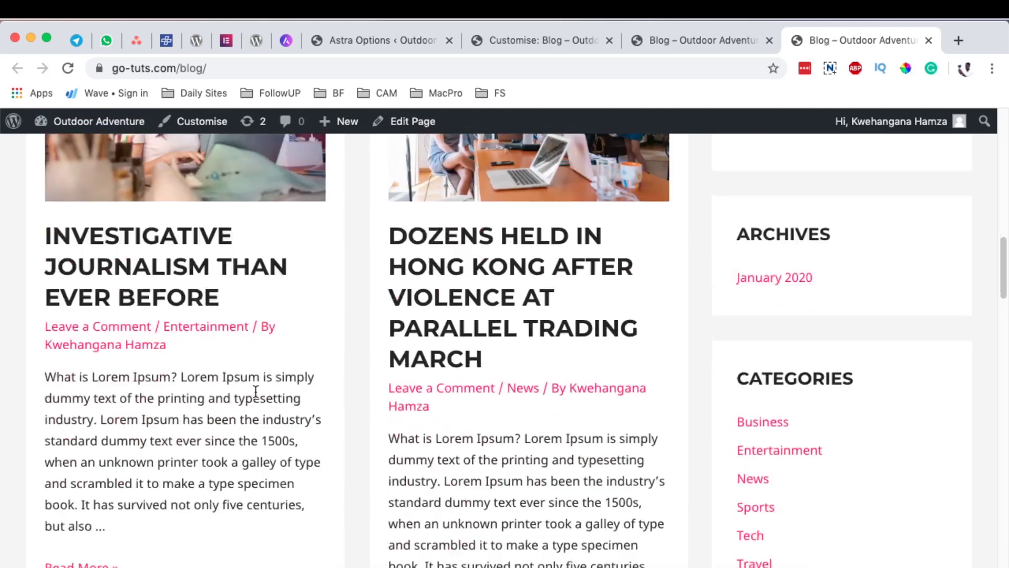
{"action": "scroll", "coordinate": [468, 428], "scroll_direction": "down", "scroll_amount": 20}
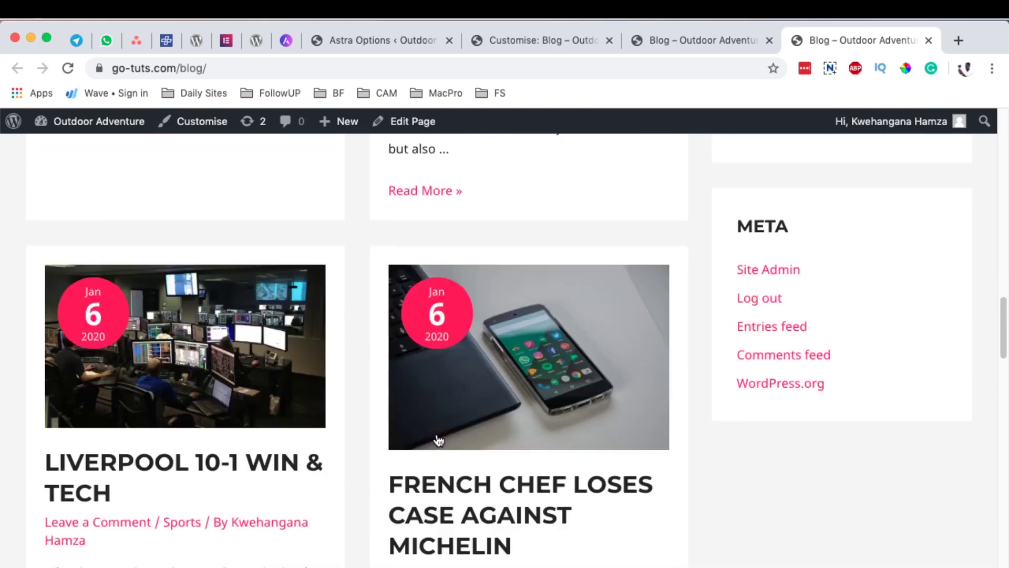
{"action": "scroll", "coordinate": [390, 431], "scroll_direction": "down", "scroll_amount": 9}
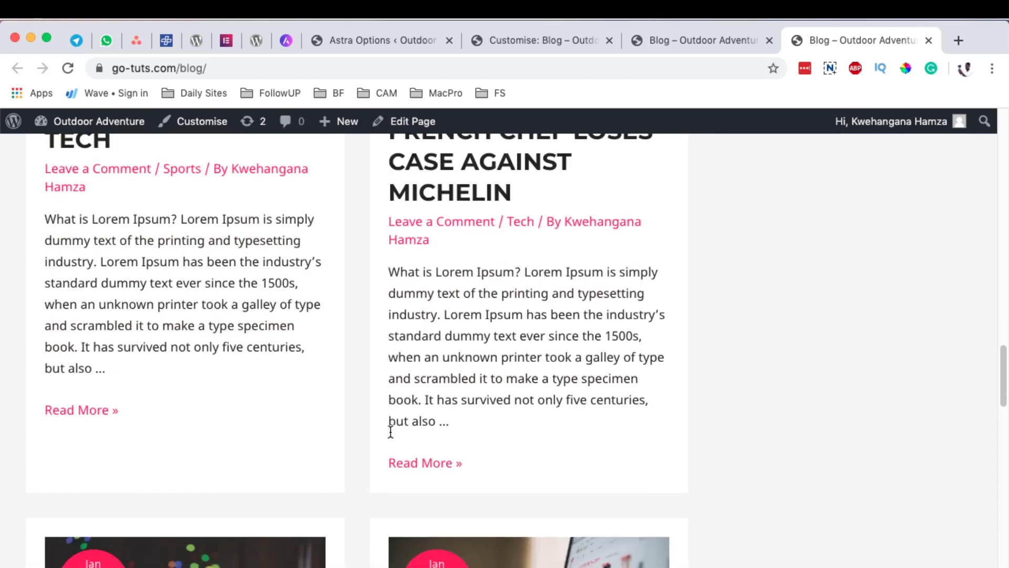
{"action": "scroll", "coordinate": [392, 438], "scroll_direction": "down", "scroll_amount": 2}
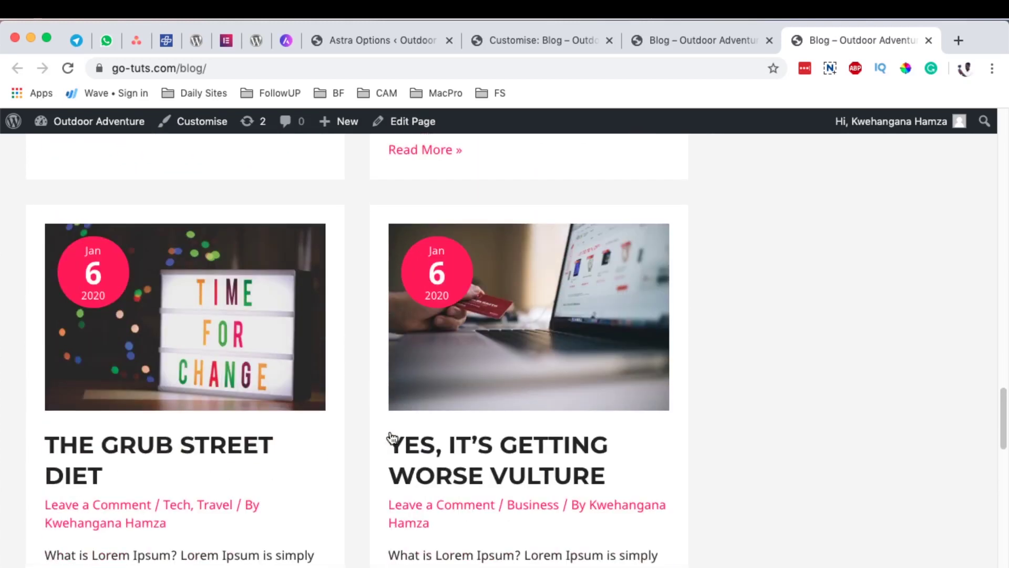
{"action": "left_click", "coordinate": [505, 43]}
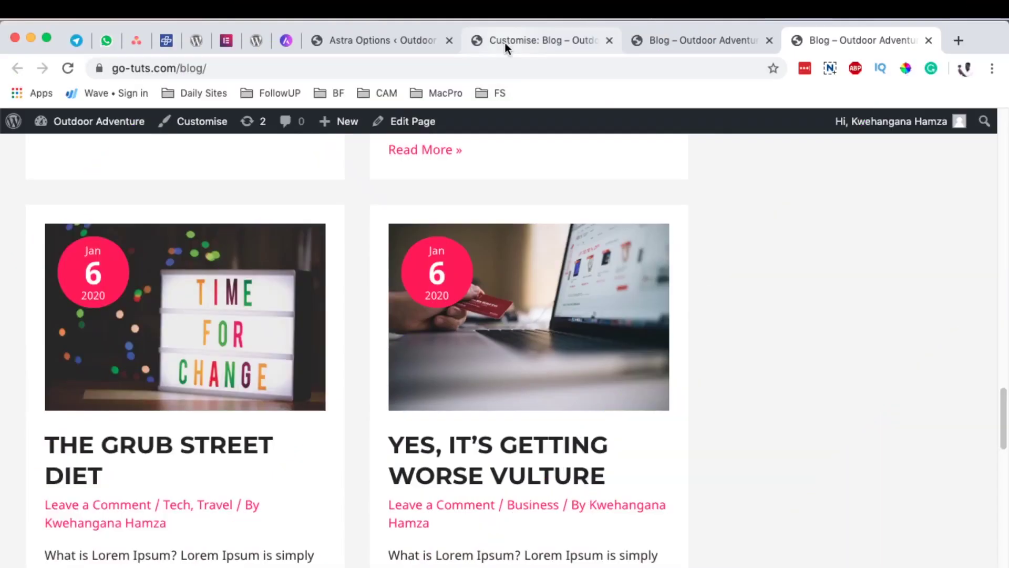
Move from the Blog / Archive Customizer settings to the Astra Options admin page
{"action": "left_click", "coordinate": [505, 42]}
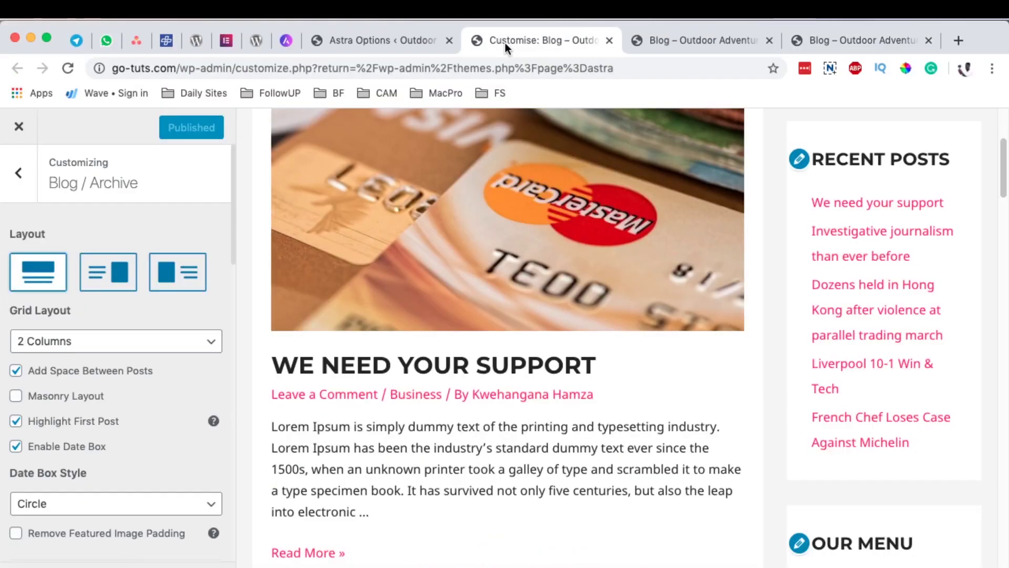
{"action": "left_click", "coordinate": [354, 44]}
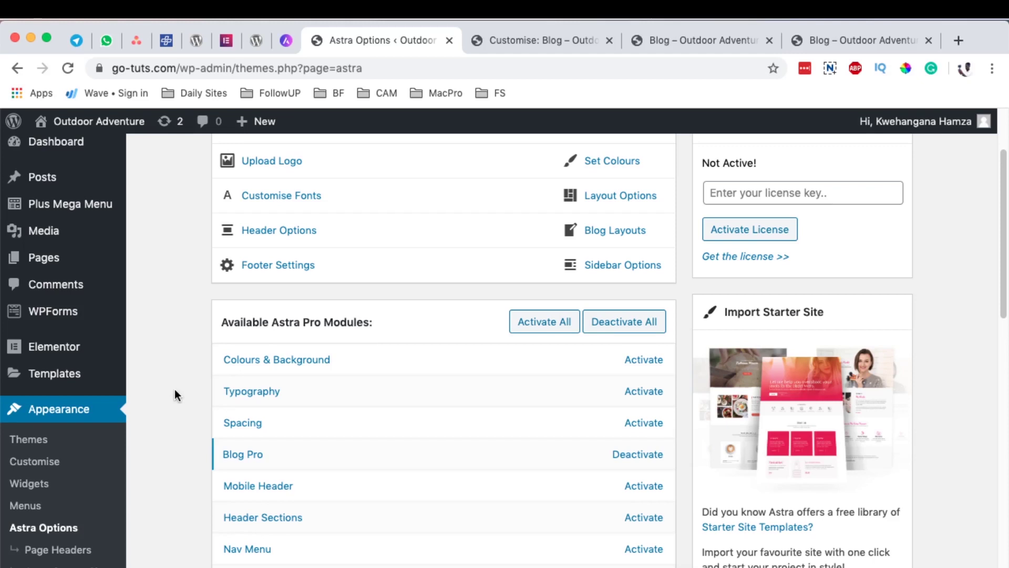
Scroll the Astra Pro Modules list to confirm Blog Pro is active
{"action": "scroll", "coordinate": [175, 390], "scroll_direction": "down", "scroll_amount": 2}
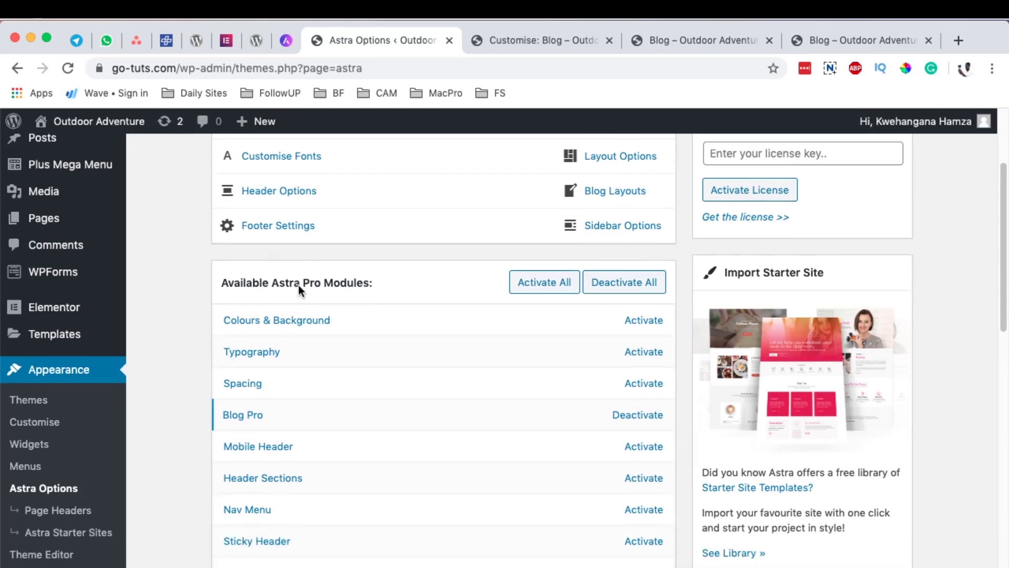
{"action": "scroll", "coordinate": [260, 347], "scroll_direction": "down", "scroll_amount": 3}
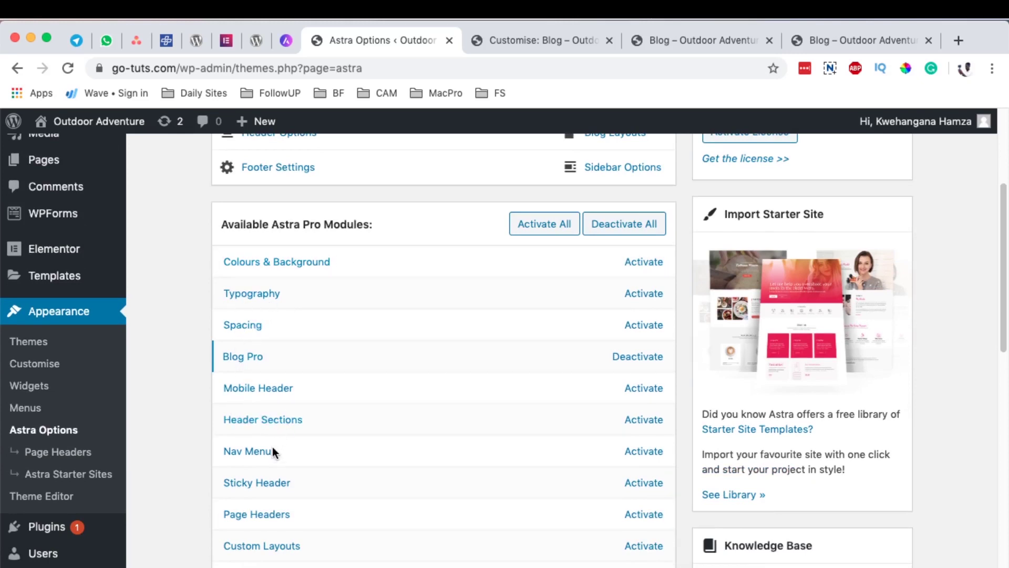
{"action": "scroll", "coordinate": [272, 447], "scroll_direction": "down", "scroll_amount": 5}
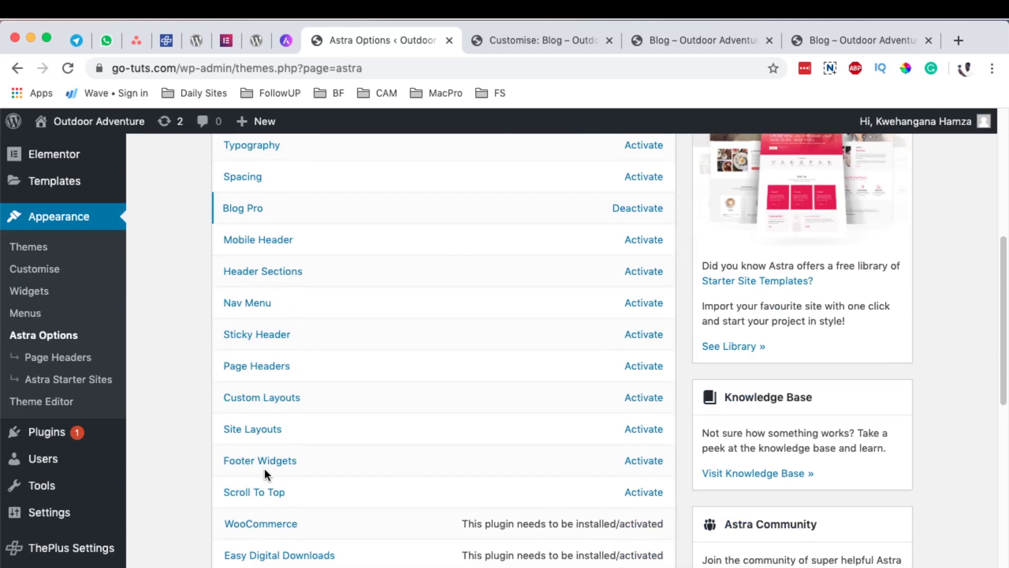
{"action": "scroll", "coordinate": [264, 469], "scroll_direction": "up", "scroll_amount": 1}
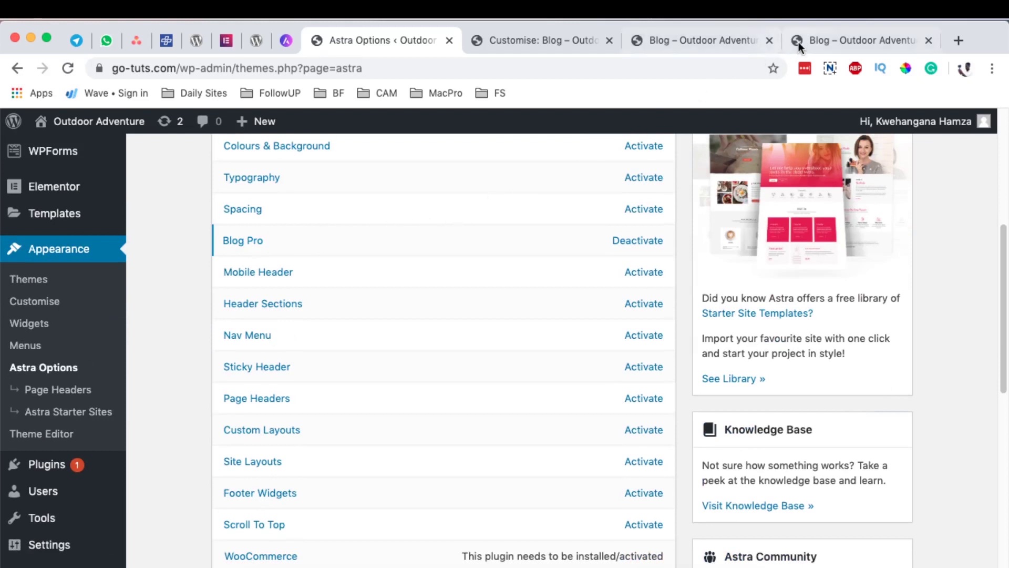
Recheck the live blog's two-column grid, then return to the Customise: Blog settings
{"action": "left_click", "coordinate": [828, 45]}
{"action": "scroll", "coordinate": [367, 351], "scroll_direction": "down", "scroll_amount": 15}
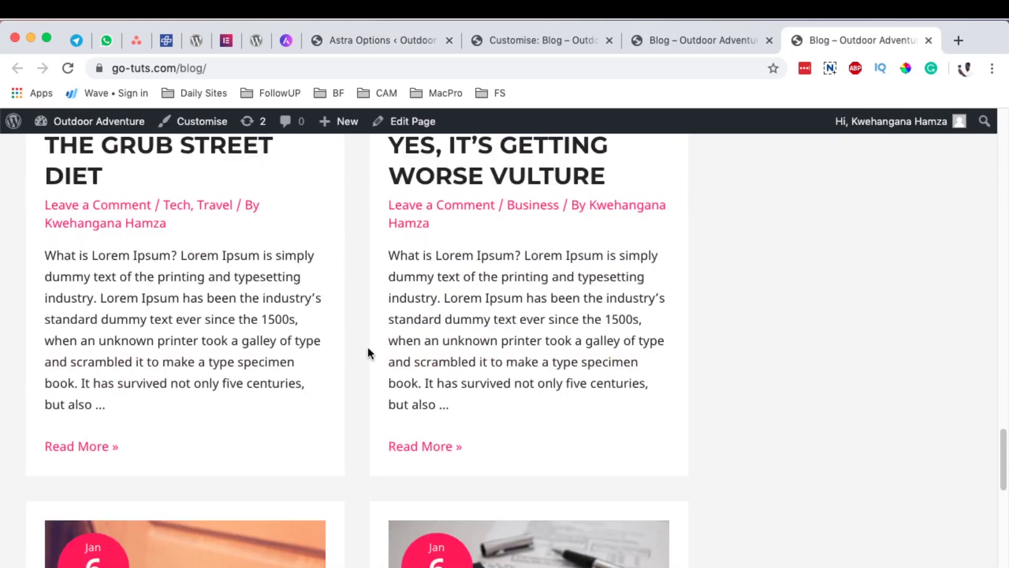
{"action": "scroll", "coordinate": [541, 163], "scroll_direction": "up", "scroll_amount": 4}
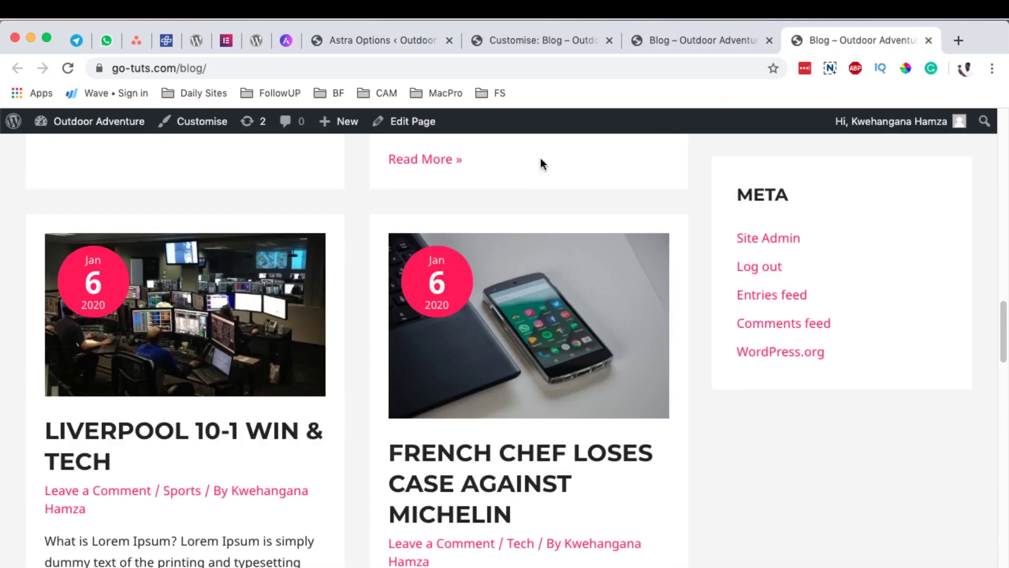
{"action": "left_click", "coordinate": [528, 40]}
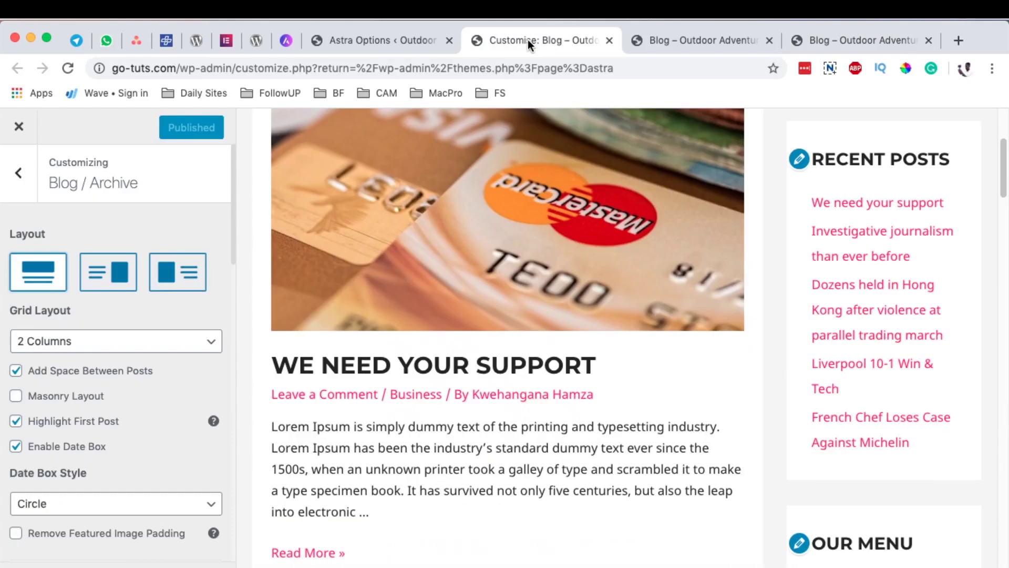
Navigate to Blog > Blog / Archive and set the Grid Layout to 1 Column
{"action": "left_click", "coordinate": [18, 172]}
{"action": "left_click", "coordinate": [19, 175]}
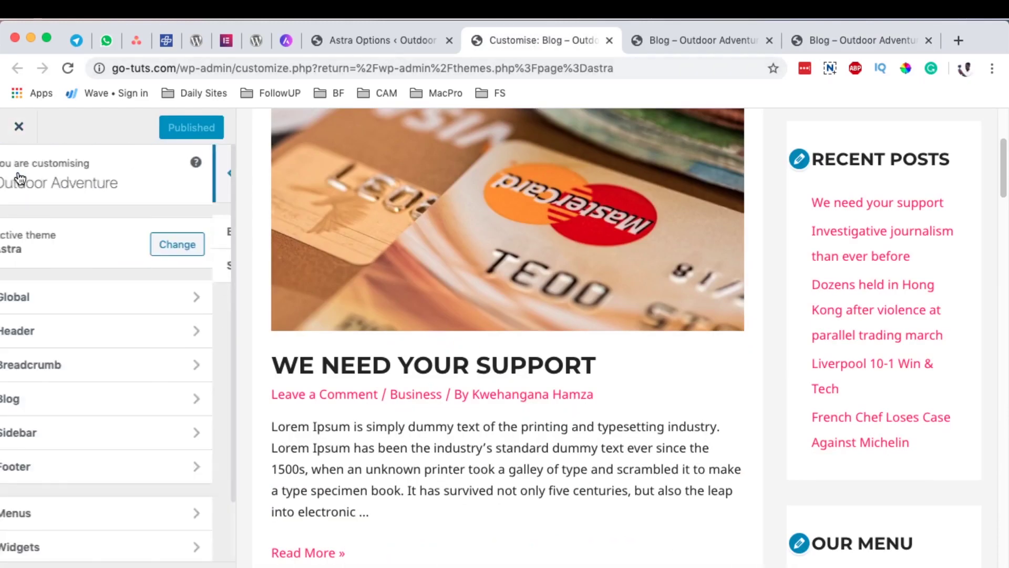
{"action": "left_click", "coordinate": [27, 400]}
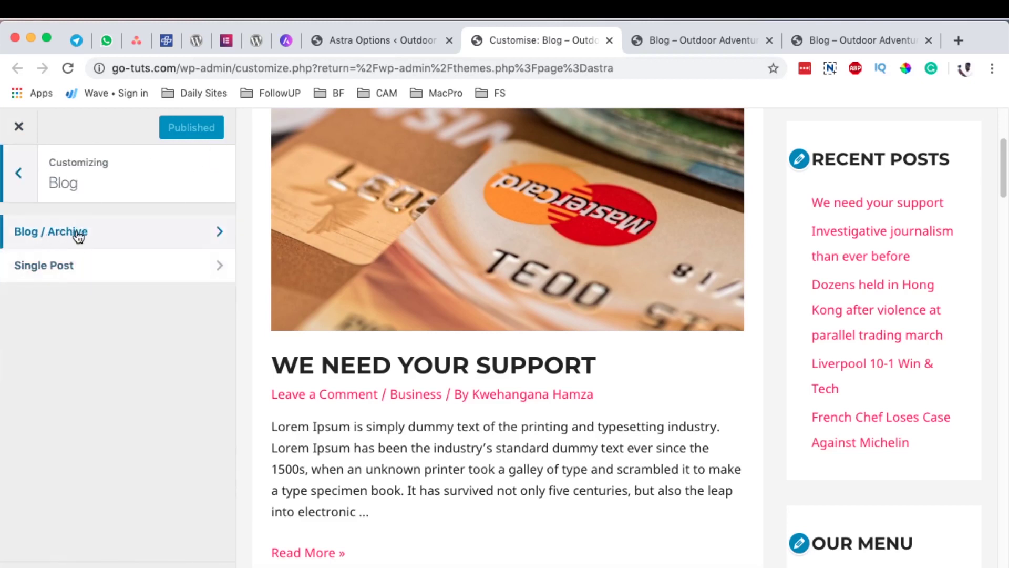
{"action": "left_click", "coordinate": [77, 232]}
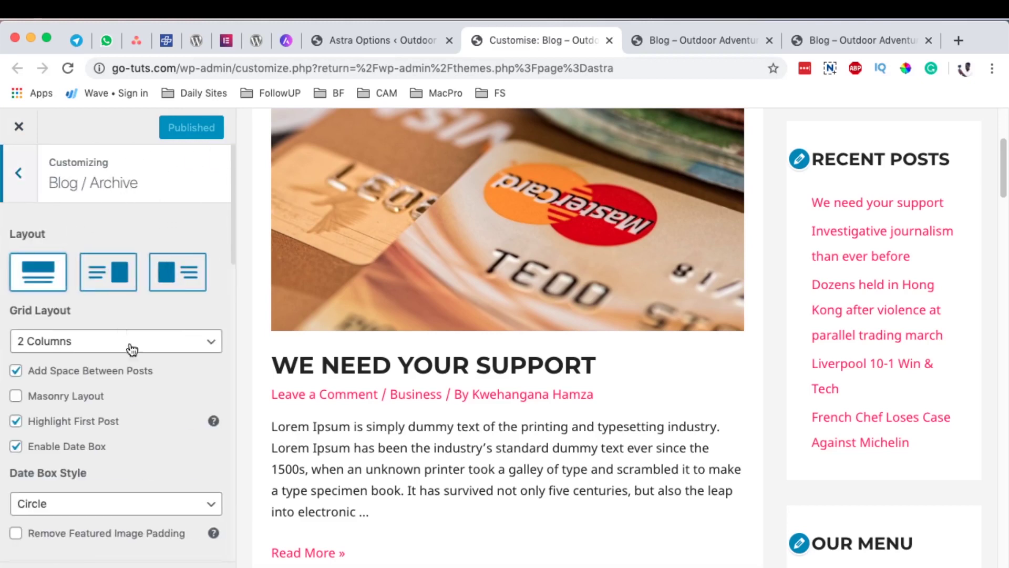
{"action": "scroll", "coordinate": [386, 348], "scroll_direction": "up", "scroll_amount": 5}
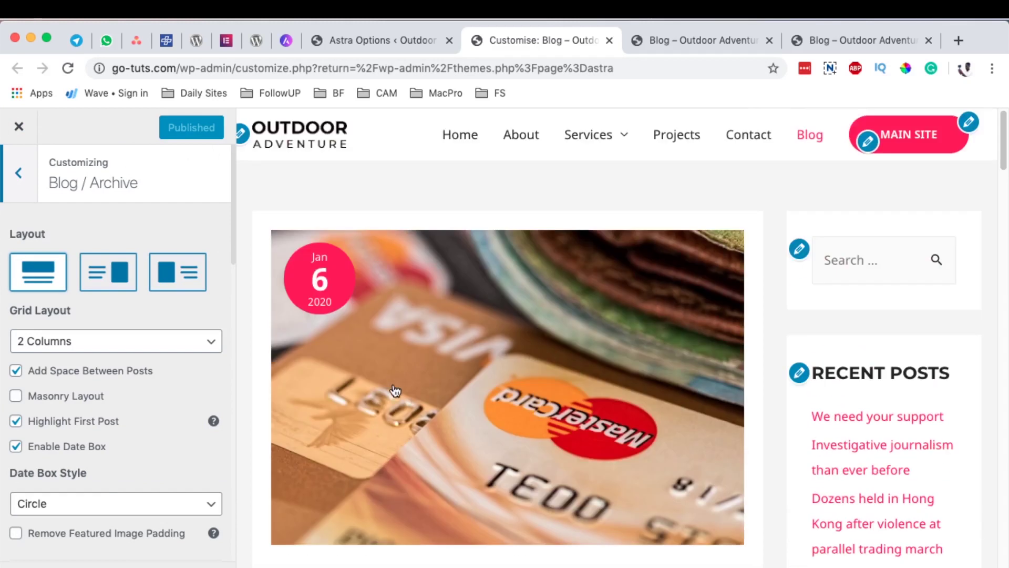
{"action": "left_click", "coordinate": [107, 344]}
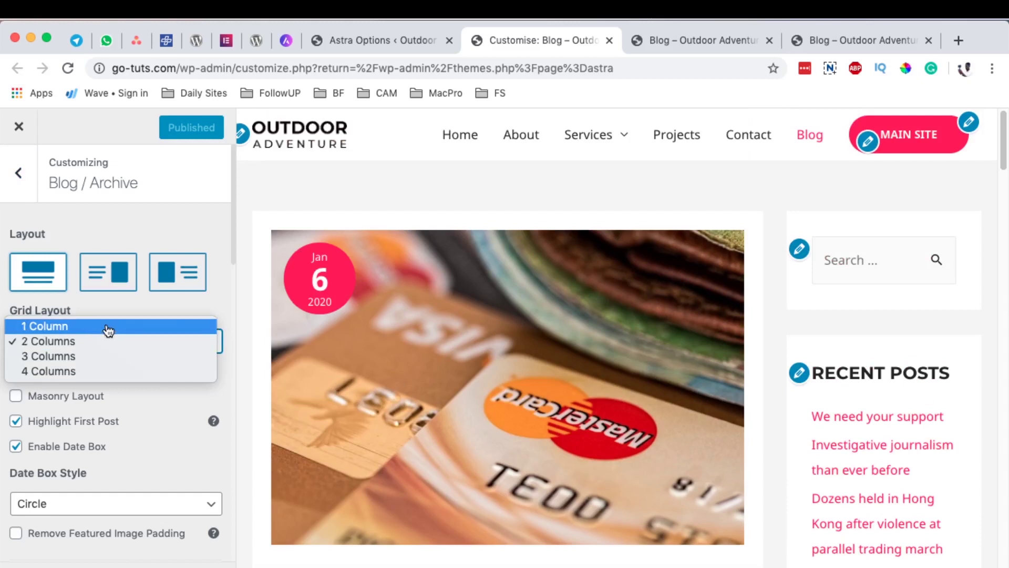
{"action": "left_click", "coordinate": [108, 327]}
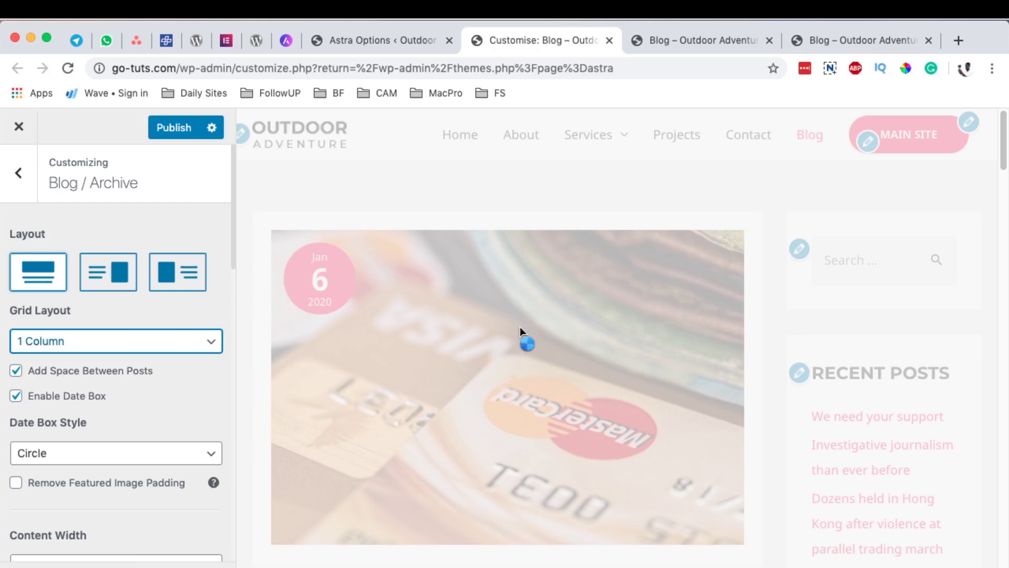
Compare the live blog's two-column grid with the one-column layout in another tab
{"action": "left_click", "coordinate": [710, 43]}
{"action": "left_click", "coordinate": [878, 43]}
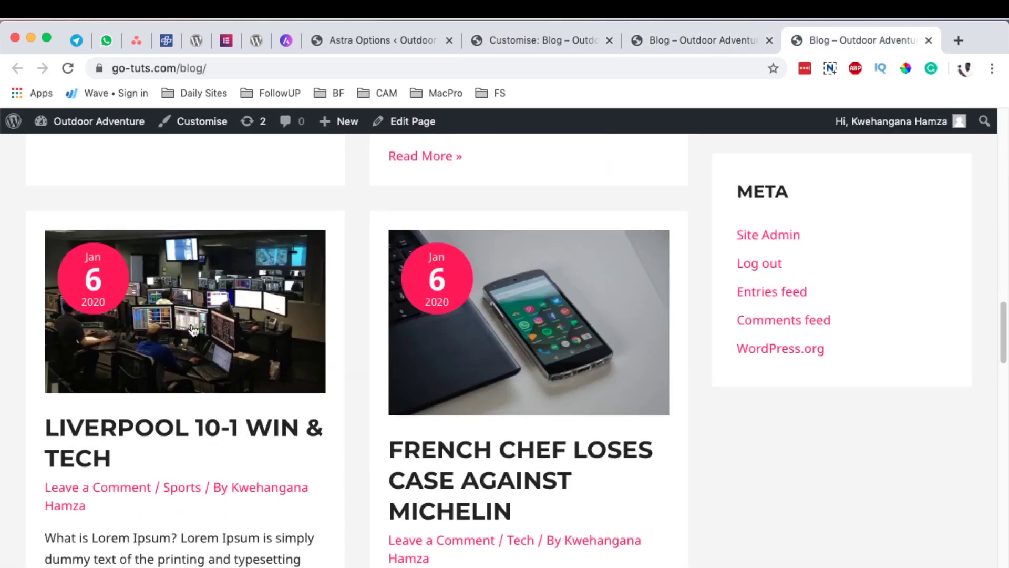
{"action": "scroll", "coordinate": [361, 335], "scroll_direction": "up", "scroll_amount": 1}
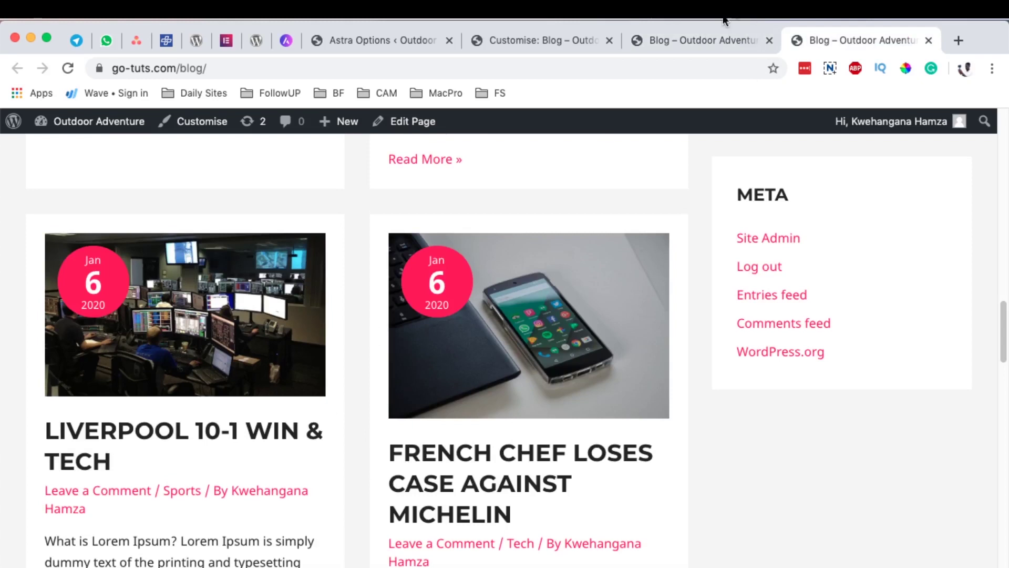
{"action": "left_click", "coordinate": [697, 35]}
Back in the Customizer preview, show the Grid Layout's 1–4 Columns options
{"action": "left_click", "coordinate": [521, 40]}
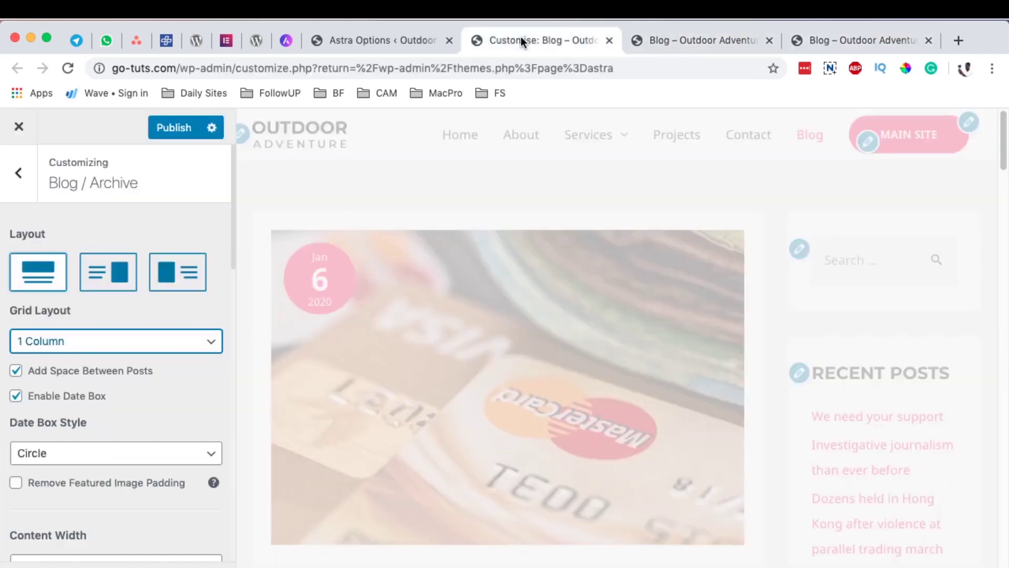
{"action": "scroll", "coordinate": [464, 339], "scroll_direction": "down", "scroll_amount": 10}
{"action": "scroll", "coordinate": [465, 339], "scroll_direction": "down", "scroll_amount": 8}
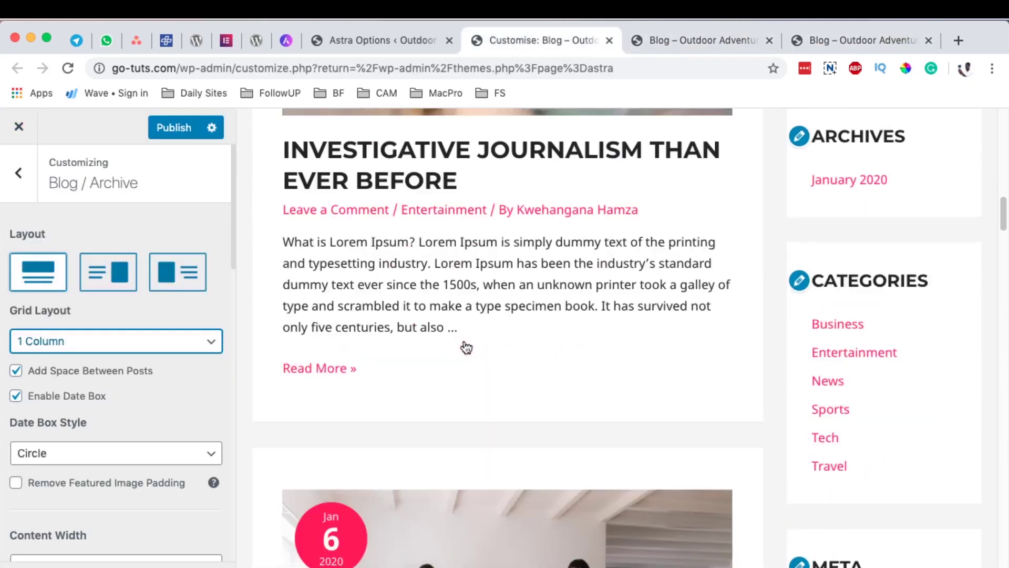
{"action": "scroll", "coordinate": [466, 339], "scroll_direction": "up", "scroll_amount": 5}
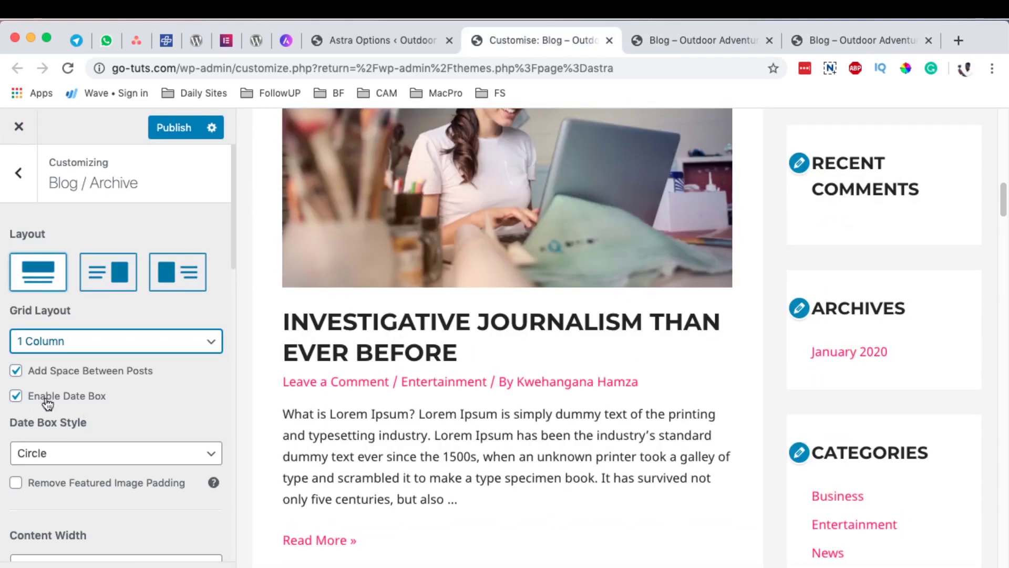
{"action": "left_click", "coordinate": [68, 346]}
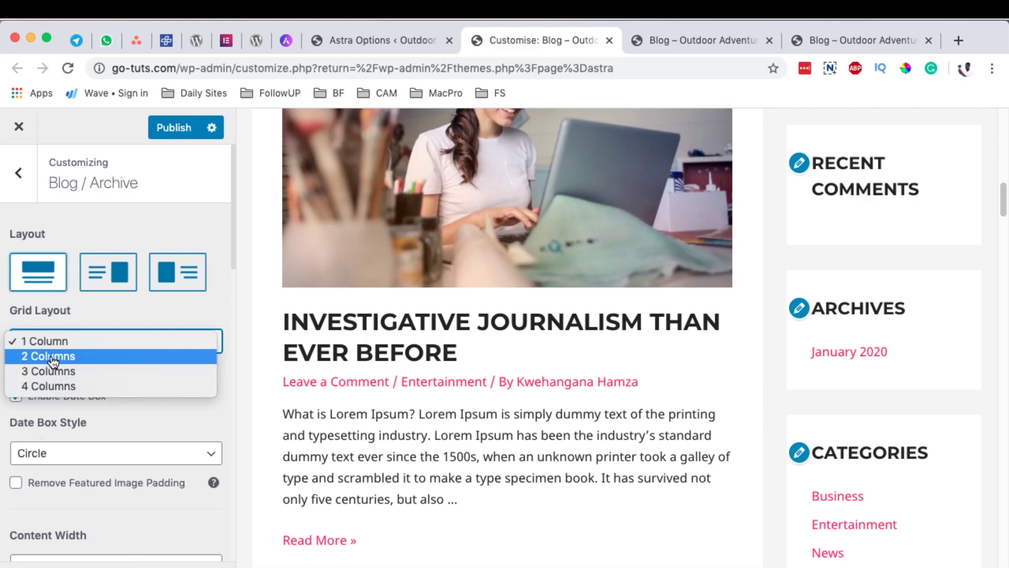
Set Grid Layout to 2 Columns and choose Layout 2, with images right of the text
{"action": "left_click", "coordinate": [53, 358]}
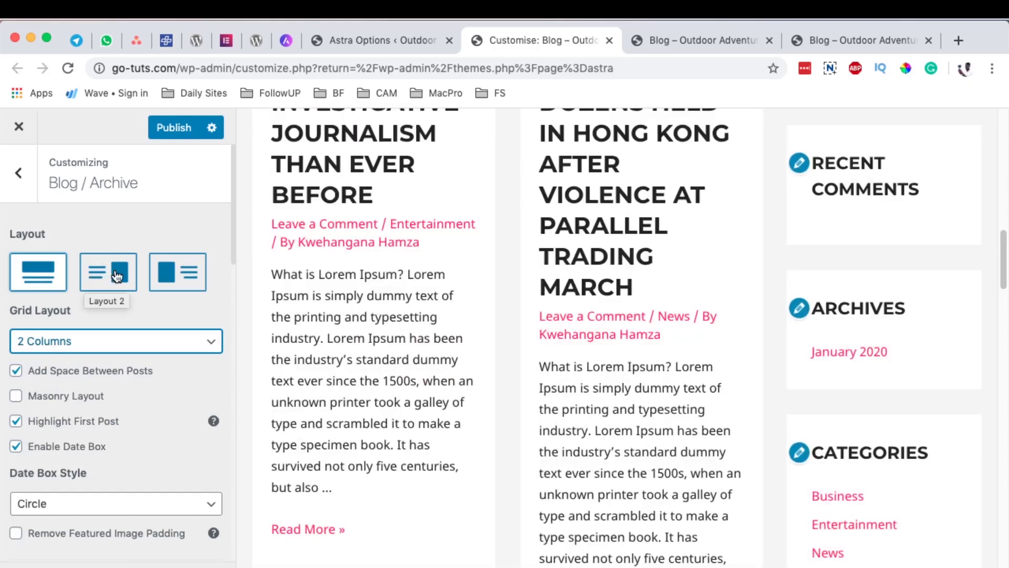
{"action": "scroll", "coordinate": [654, 286], "scroll_direction": "up", "scroll_amount": 10}
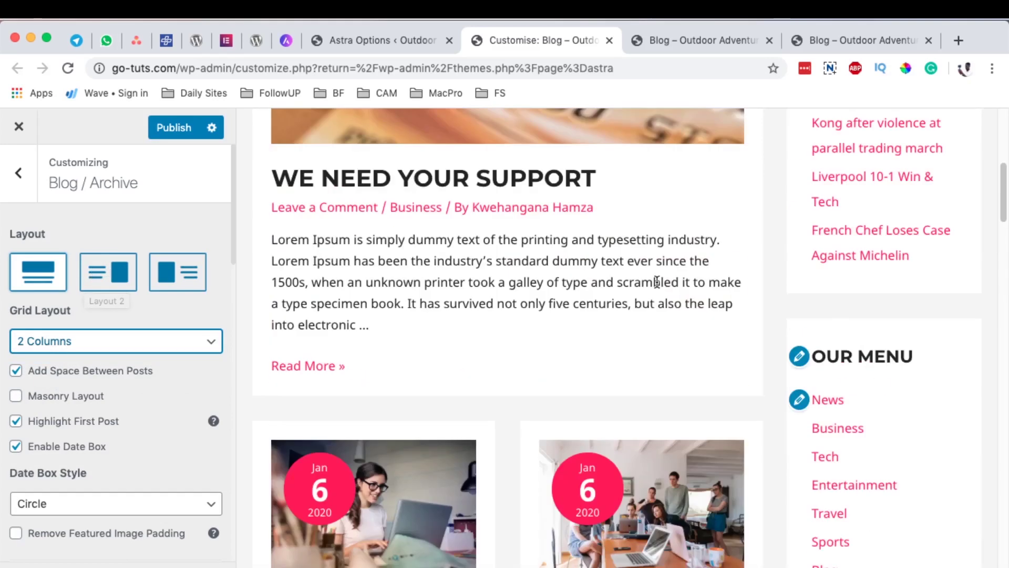
{"action": "scroll", "coordinate": [640, 293], "scroll_direction": "down", "scroll_amount": 3}
{"action": "left_click", "coordinate": [117, 278]}
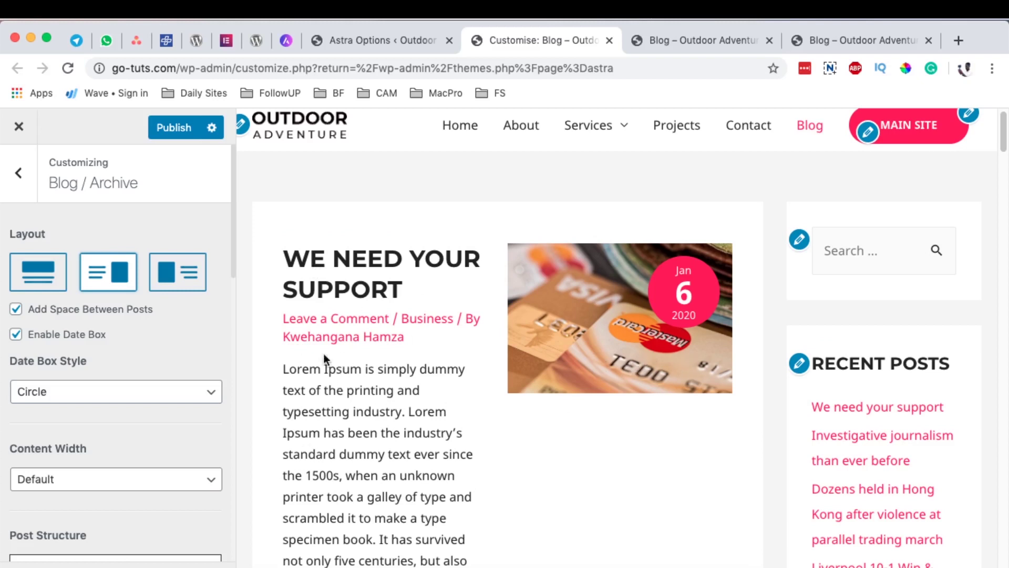
Choose Layout 3 so each featured image sits left of the post text
{"action": "left_click", "coordinate": [178, 274]}
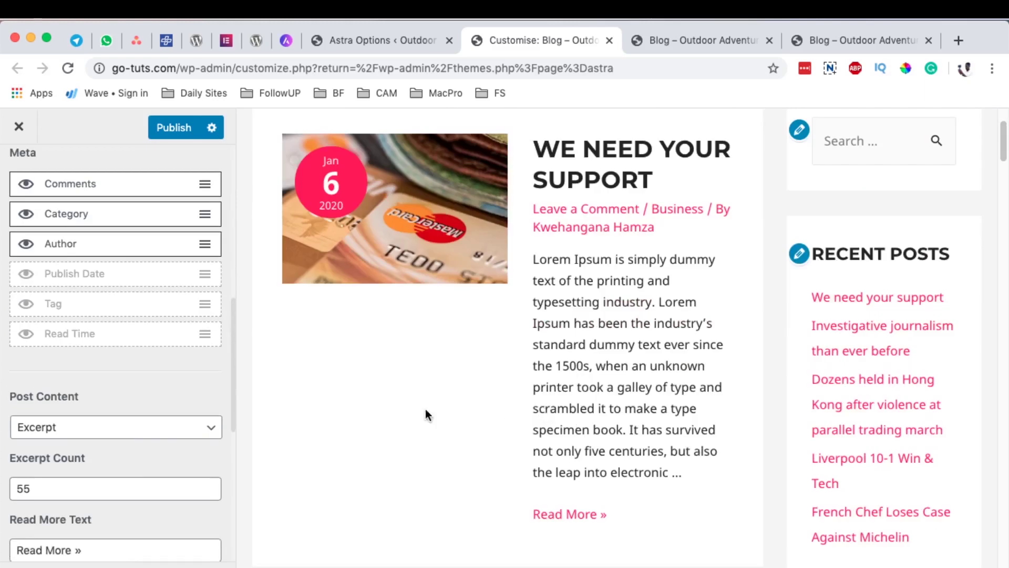
Set the Excerpt Count to 10 words
{"action": "scroll", "coordinate": [121, 395], "scroll_direction": "up", "scroll_amount": 1}
{"action": "left_click_drag", "start_coordinate": [38, 490], "coordinate": [6, 494]}
{"action": "type", "text": "10"}
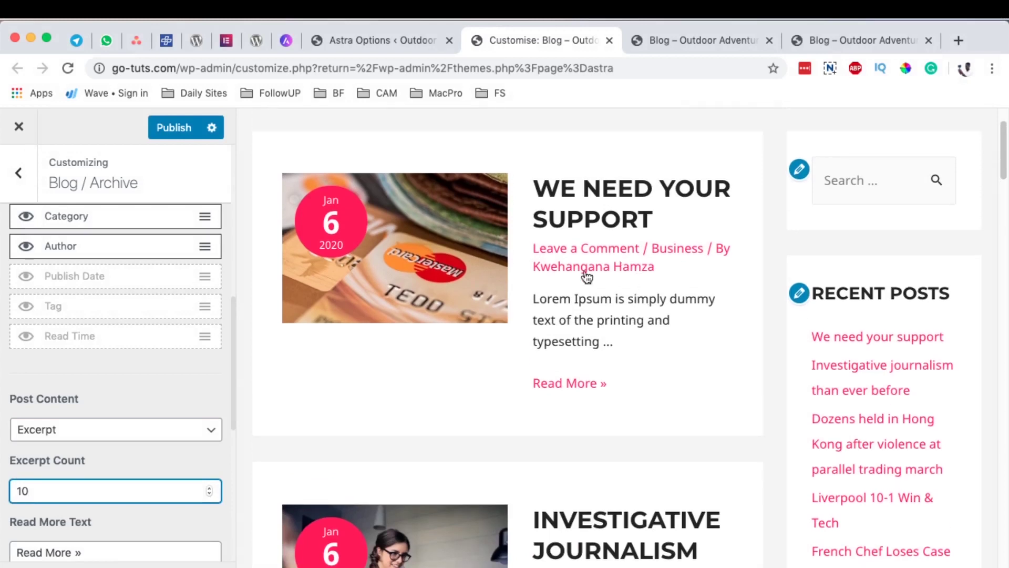
{"action": "double_click", "coordinate": [95, 486]}
{"action": "type", "text": "9"}
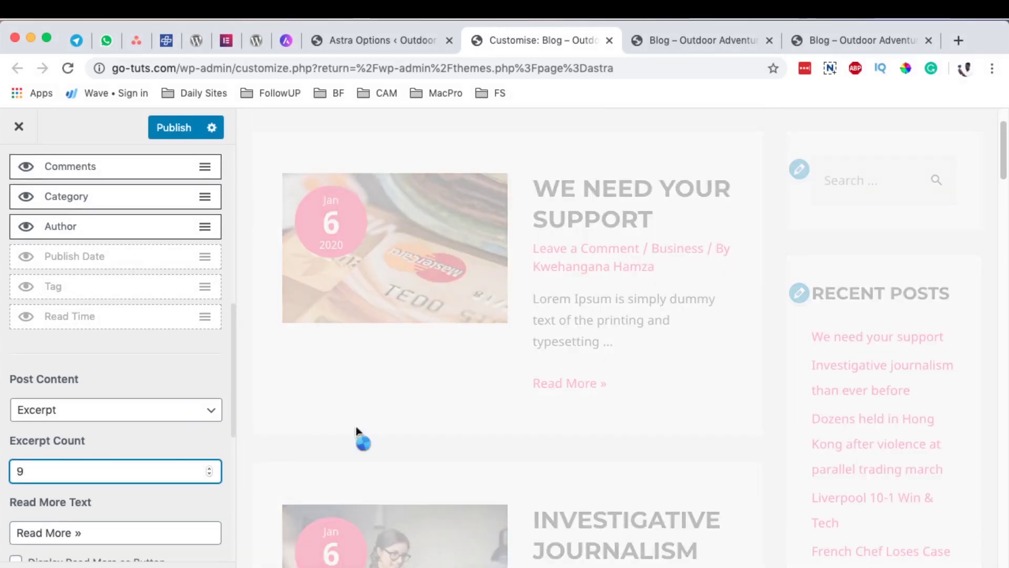
{"action": "key", "text": "BackSpace"}
{"action": "type", "text": "10"}
Switch back to Layout 1, with full-width images above each post
{"action": "scroll", "coordinate": [160, 495], "scroll_direction": "down", "scroll_amount": 3}
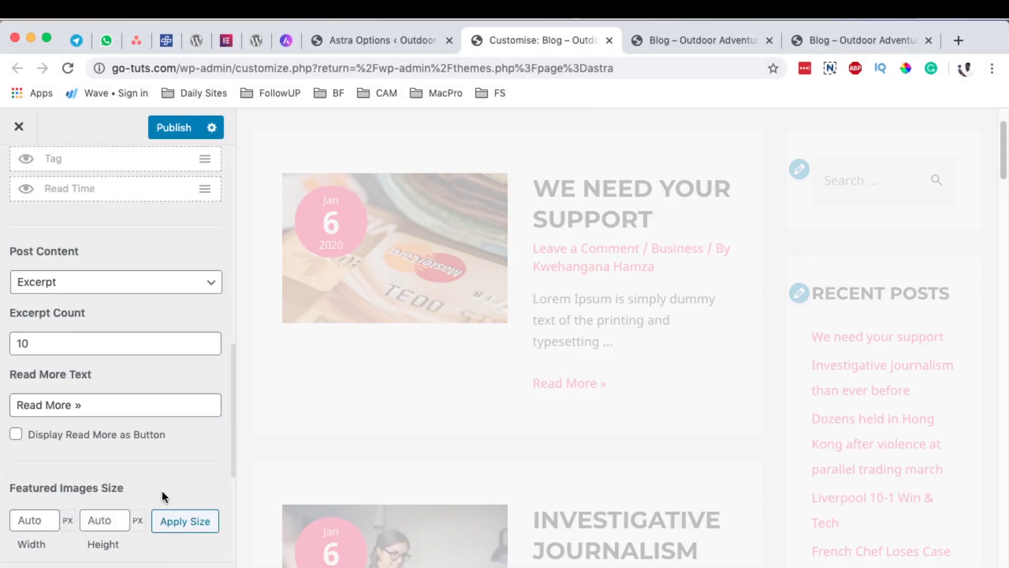
{"action": "scroll", "coordinate": [96, 320], "scroll_direction": "up", "scroll_amount": 8}
{"action": "scroll", "coordinate": [96, 320], "scroll_direction": "up", "scroll_amount": 5}
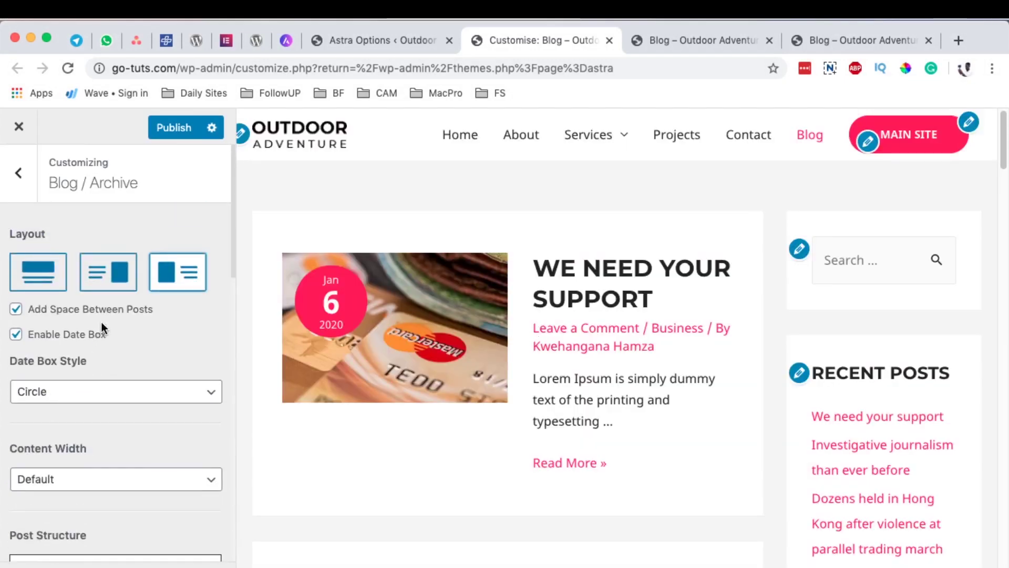
{"action": "left_click", "coordinate": [44, 267]}
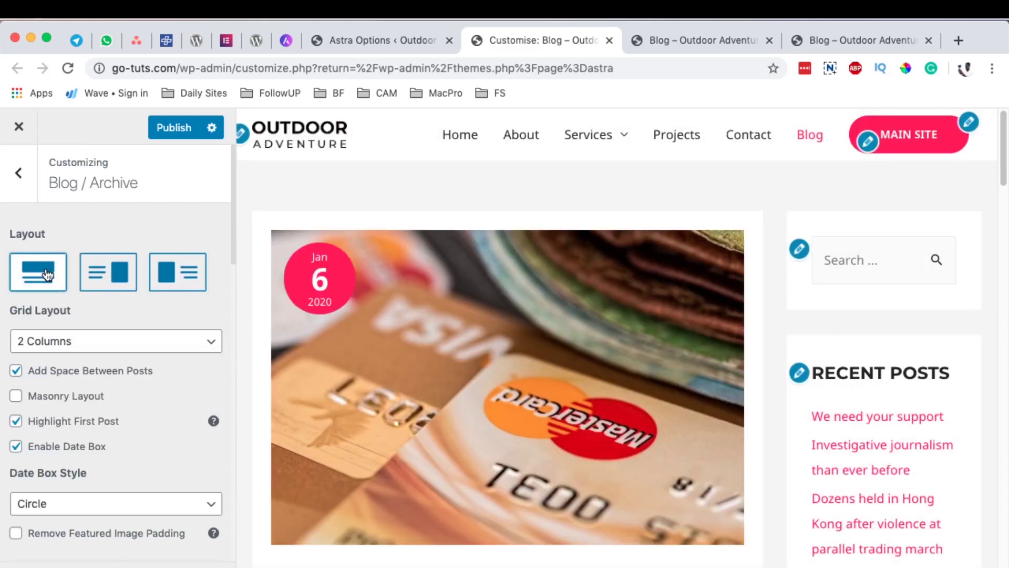
{"action": "scroll", "coordinate": [511, 419], "scroll_direction": "down", "scroll_amount": 5}
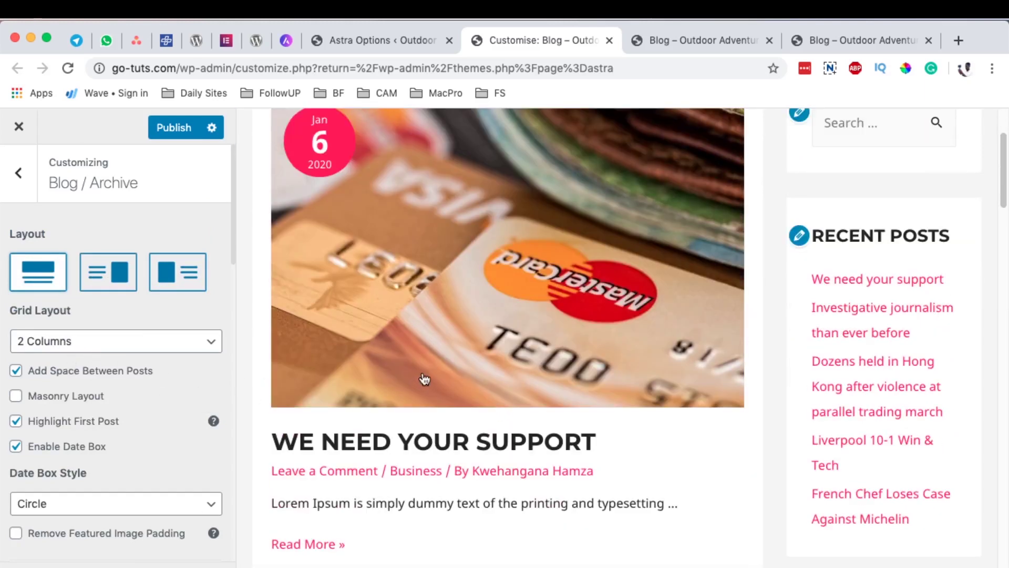
{"action": "scroll", "coordinate": [513, 395], "scroll_direction": "down", "scroll_amount": 2}
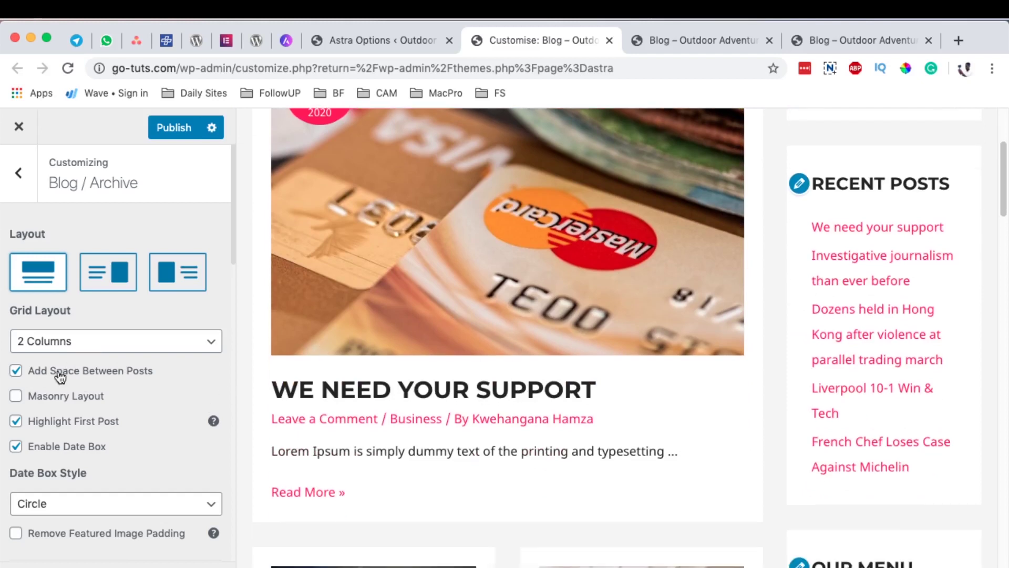
{"action": "scroll", "coordinate": [346, 371], "scroll_direction": "down", "scroll_amount": 9}
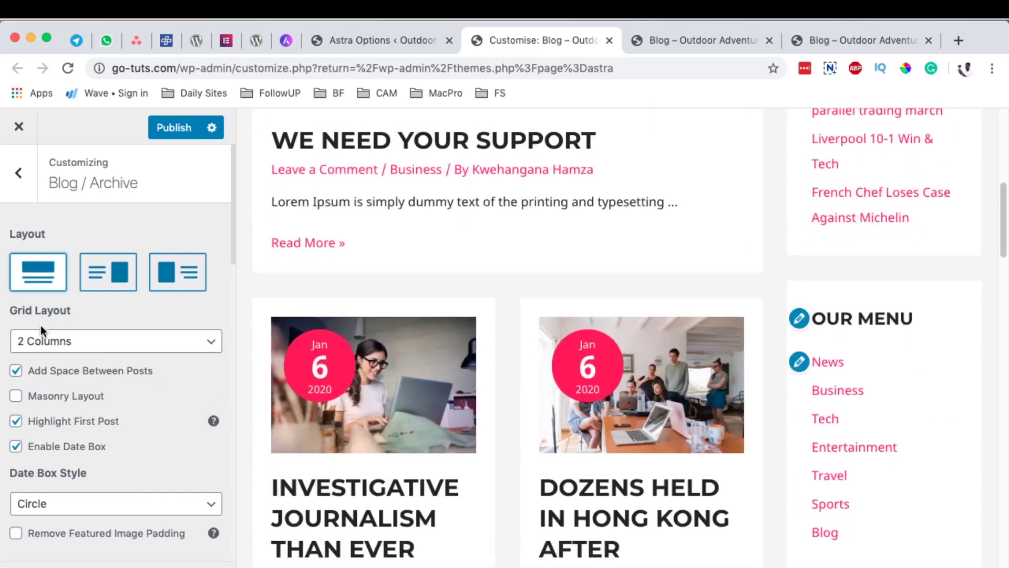
{"action": "left_click", "coordinate": [35, 376]}
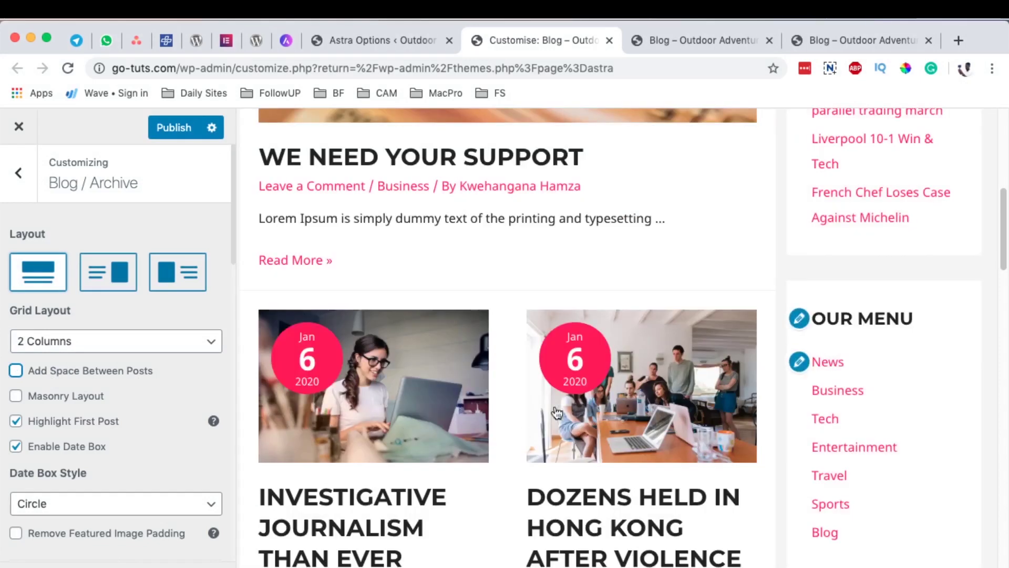
{"action": "left_click", "coordinate": [34, 376]}
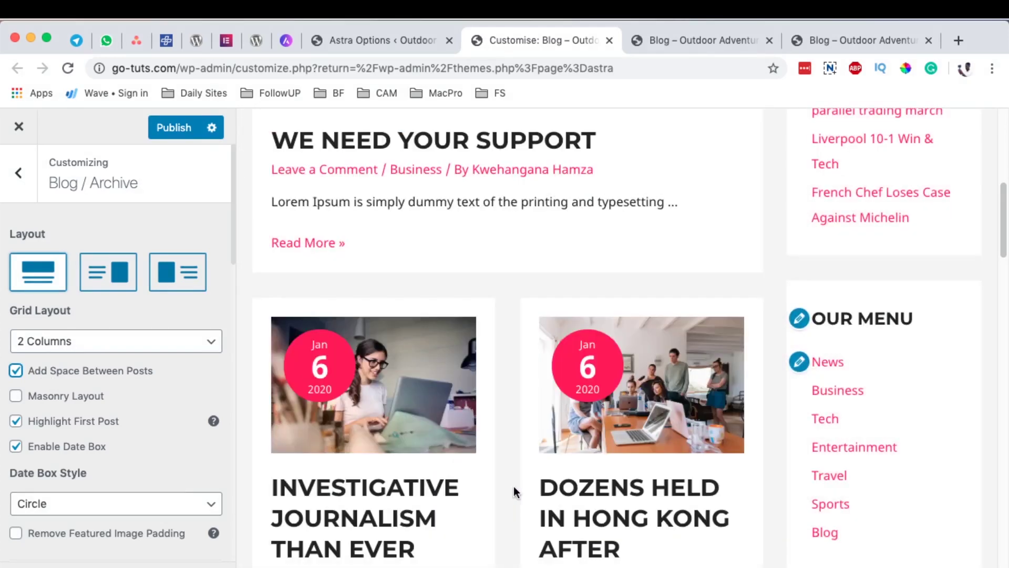
{"action": "scroll", "coordinate": [493, 413], "scroll_direction": "down", "scroll_amount": 2}
{"action": "scroll", "coordinate": [494, 412], "scroll_direction": "down", "scroll_amount": 8}
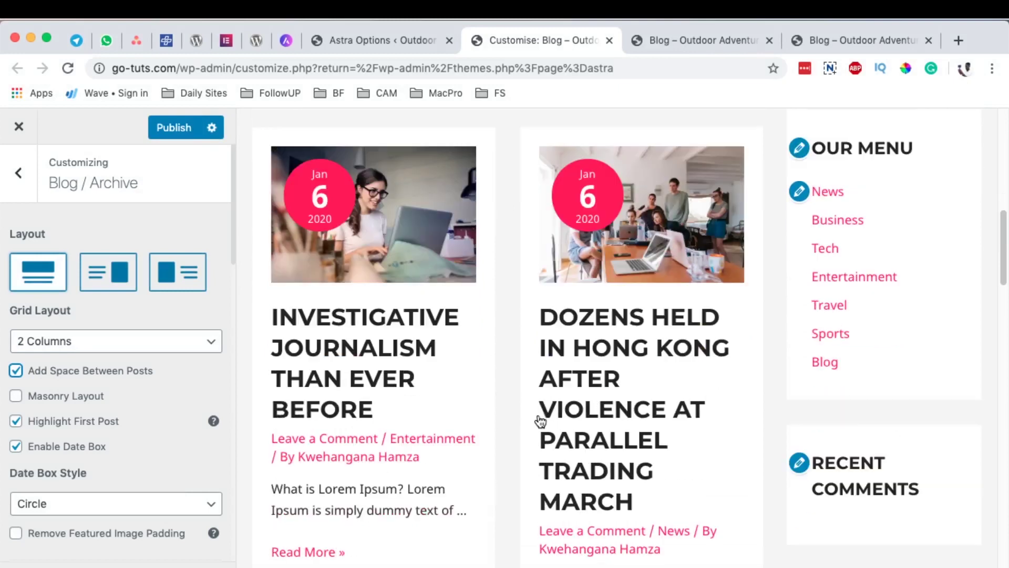
Turn on Masonry Layout and set the Excerpt Count to 45
{"action": "left_click", "coordinate": [16, 395]}
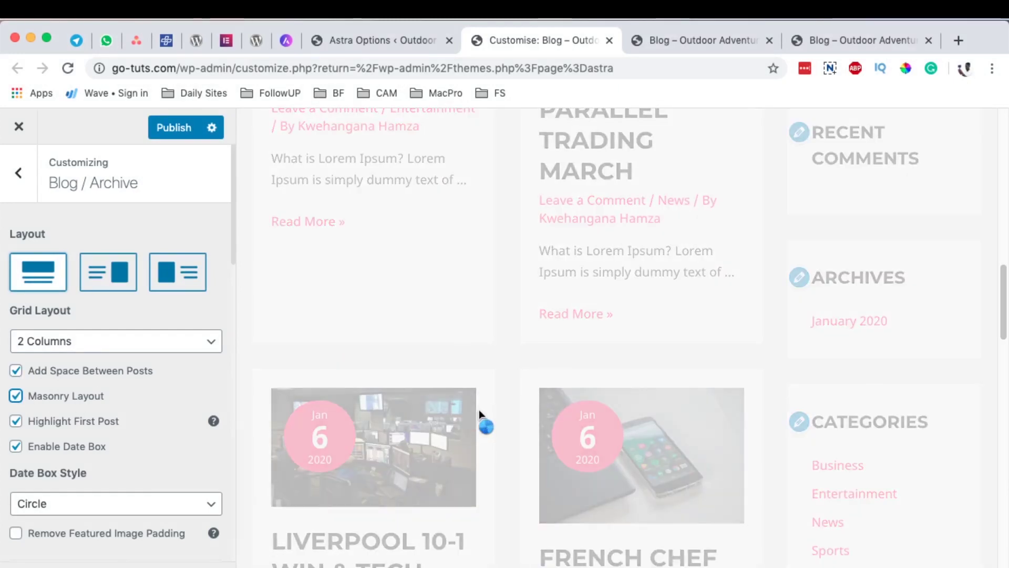
{"action": "scroll", "coordinate": [535, 397], "scroll_direction": "down", "scroll_amount": 5}
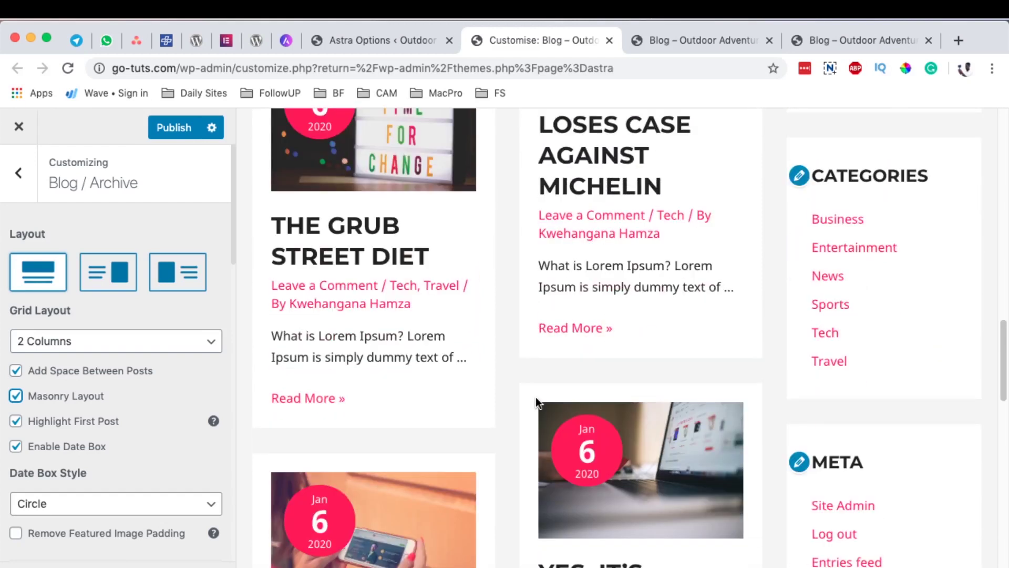
{"action": "scroll", "coordinate": [96, 455], "scroll_direction": "down", "scroll_amount": 10}
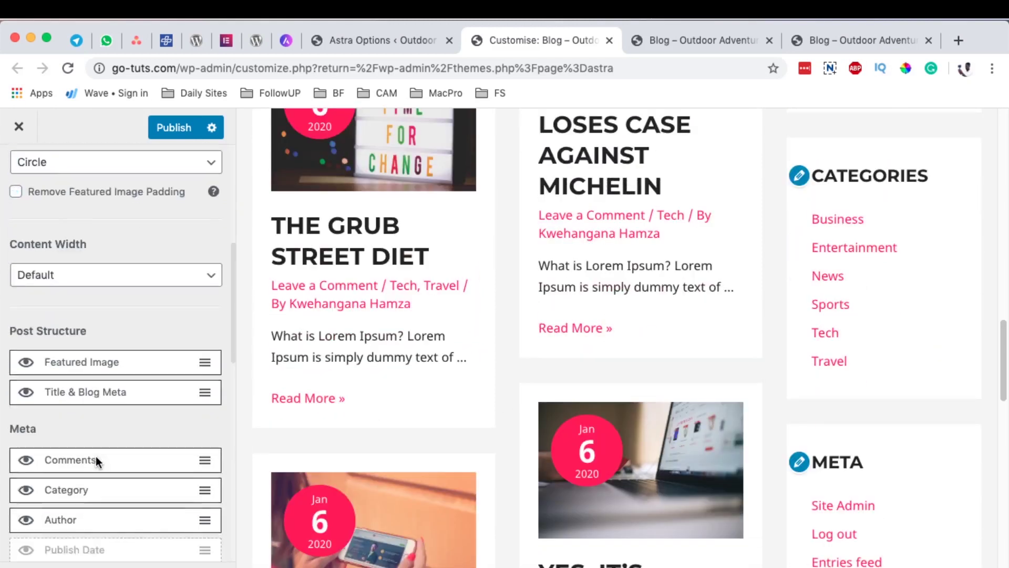
{"action": "scroll", "coordinate": [96, 455], "scroll_direction": "down", "scroll_amount": 3}
{"action": "left_click_drag", "start_coordinate": [27, 437], "coordinate": [5, 442]}
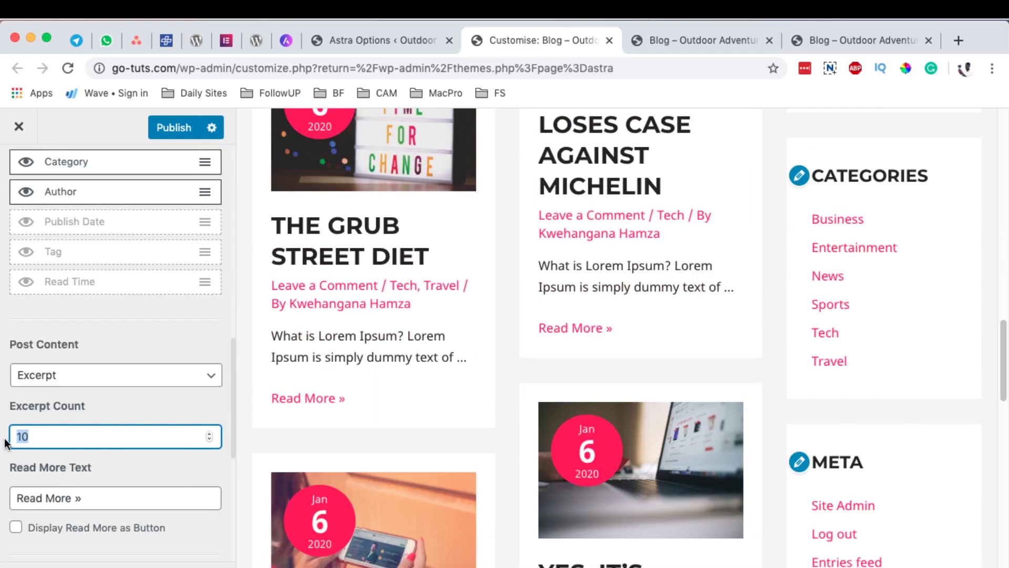
{"action": "type", "text": "45"}
Turn Masonry Layout back off so the post cards align in even rows
{"action": "scroll", "coordinate": [480, 345], "scroll_direction": "up", "scroll_amount": 12}
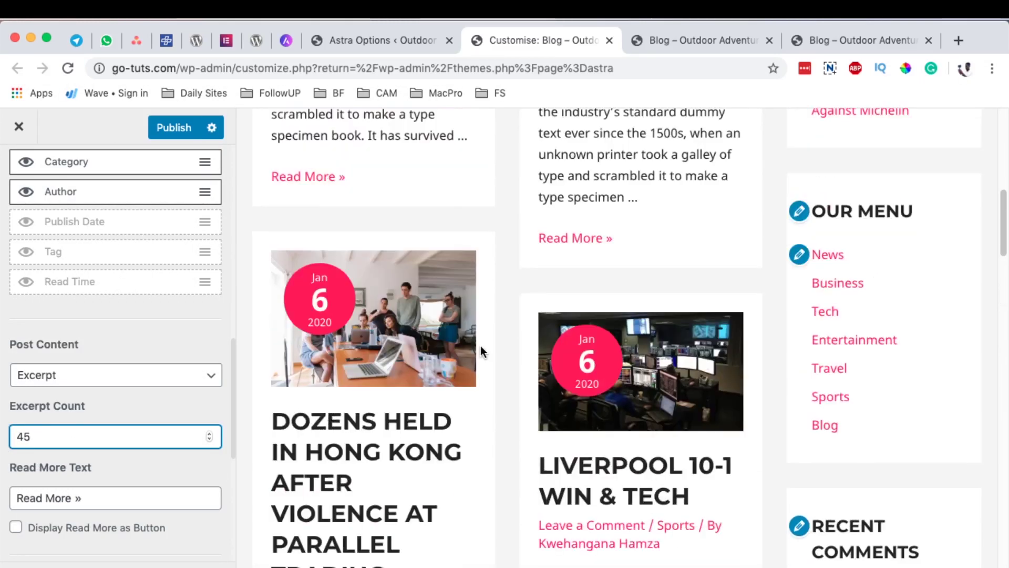
{"action": "scroll", "coordinate": [481, 344], "scroll_direction": "up", "scroll_amount": 3}
{"action": "scroll", "coordinate": [482, 342], "scroll_direction": "down", "scroll_amount": 9}
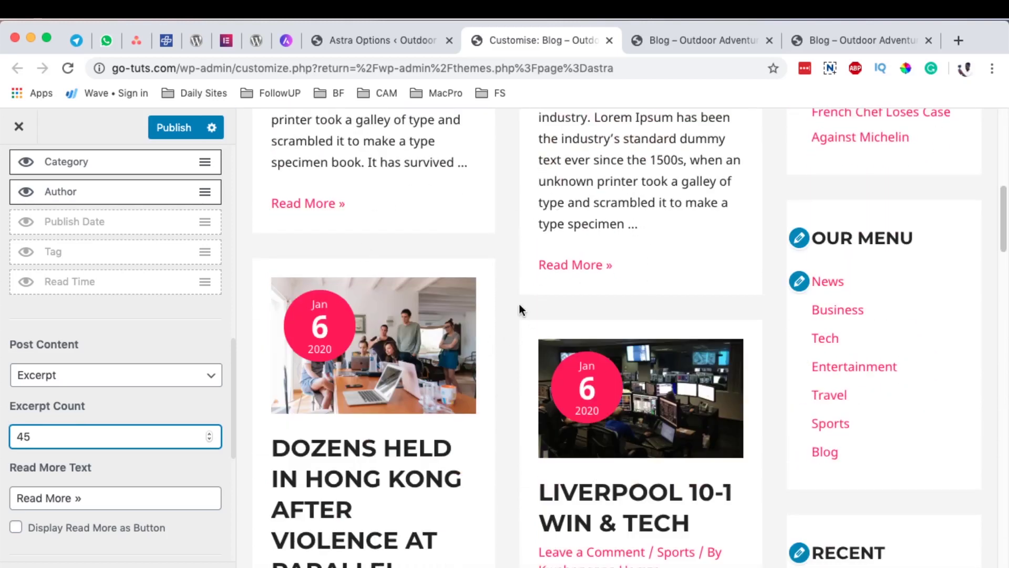
{"action": "scroll", "coordinate": [122, 338], "scroll_direction": "up", "scroll_amount": 8}
{"action": "scroll", "coordinate": [121, 340], "scroll_direction": "up", "scroll_amount": 1}
{"action": "left_click", "coordinate": [63, 353]}
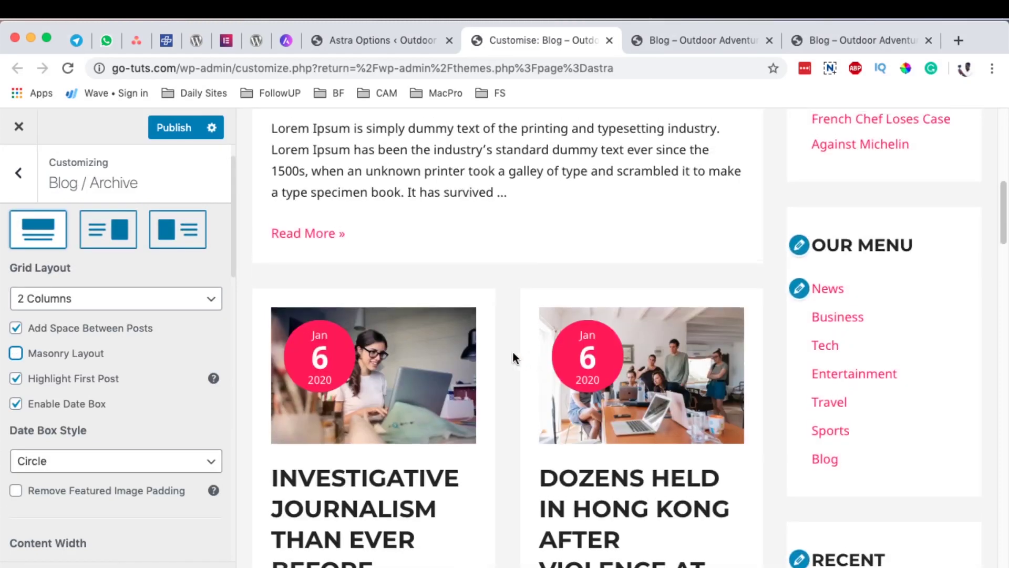
{"action": "scroll", "coordinate": [513, 352], "scroll_direction": "down", "scroll_amount": 4}
{"action": "scroll", "coordinate": [513, 356], "scroll_direction": "down", "scroll_amount": 4}
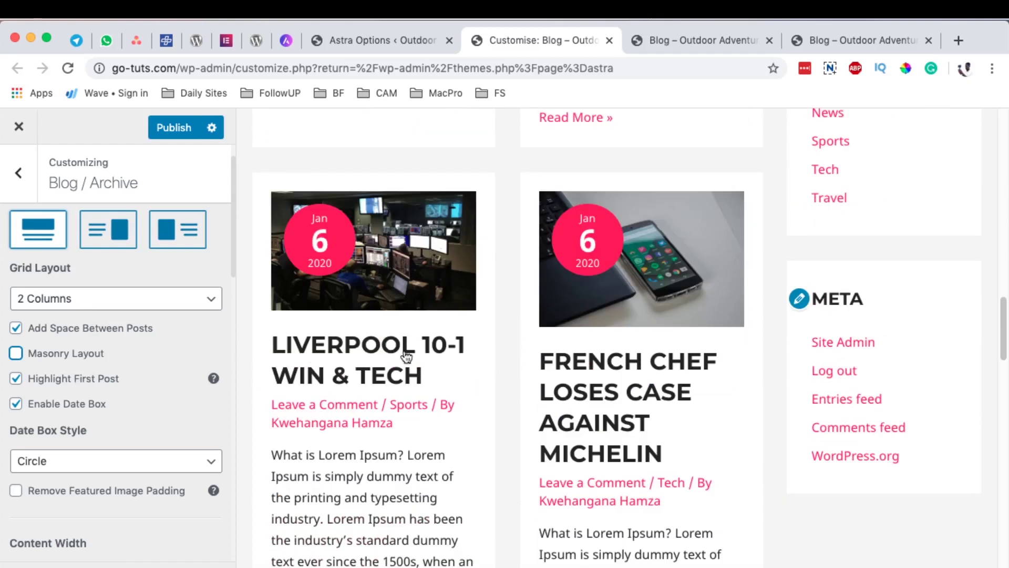
{"action": "scroll", "coordinate": [410, 352], "scroll_direction": "up", "scroll_amount": 15}
{"action": "scroll", "coordinate": [419, 357], "scroll_direction": "down", "scroll_amount": 2}
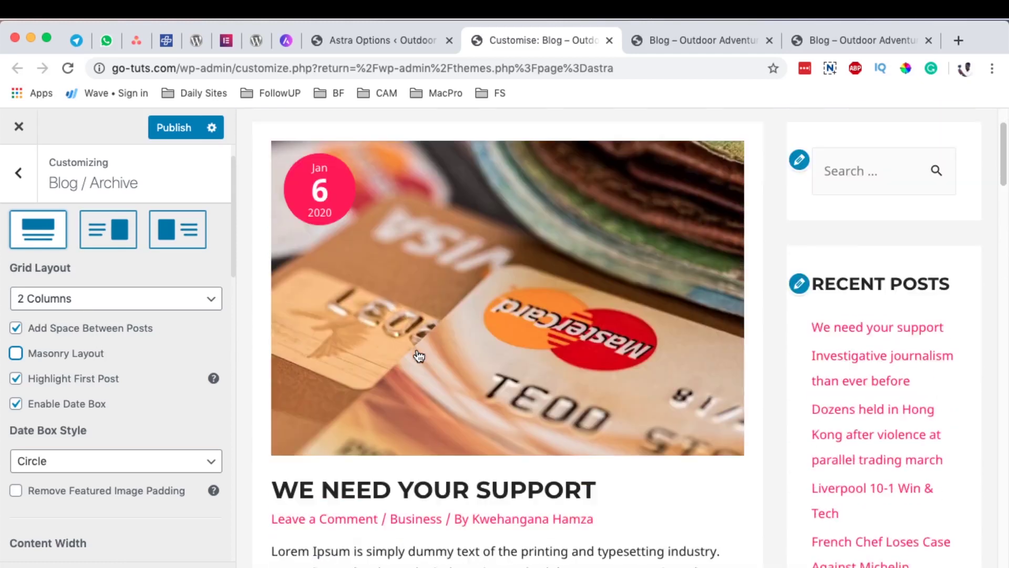
{"action": "left_click", "coordinate": [52, 380]}
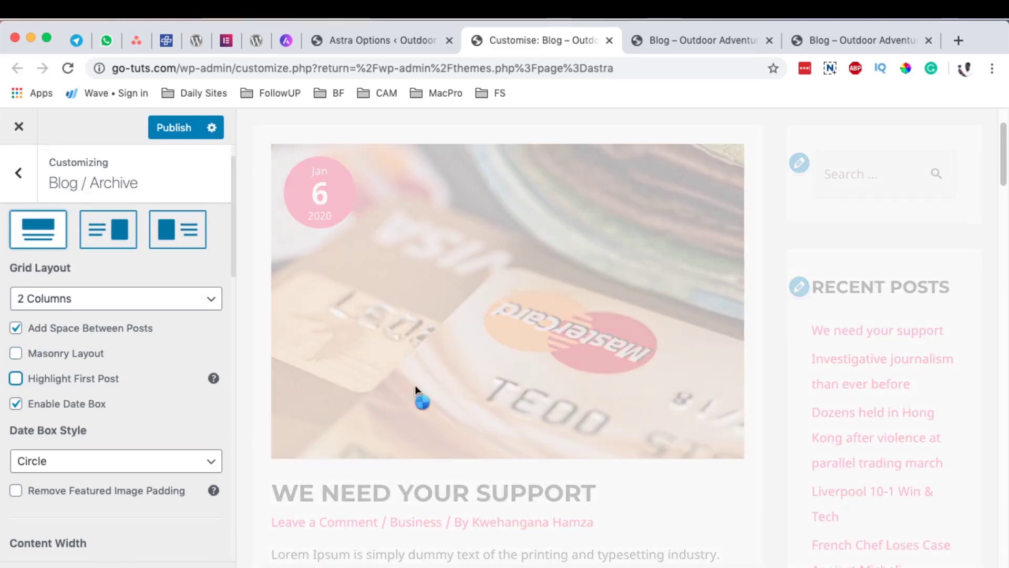
{"action": "scroll", "coordinate": [415, 385], "scroll_direction": "up", "scroll_amount": 2}
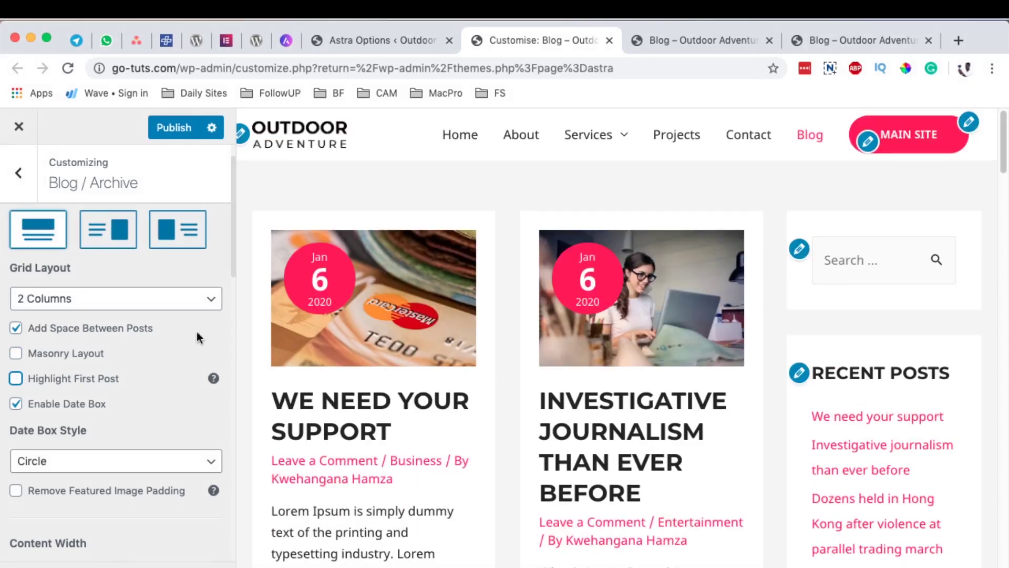
{"action": "left_click", "coordinate": [48, 383]}
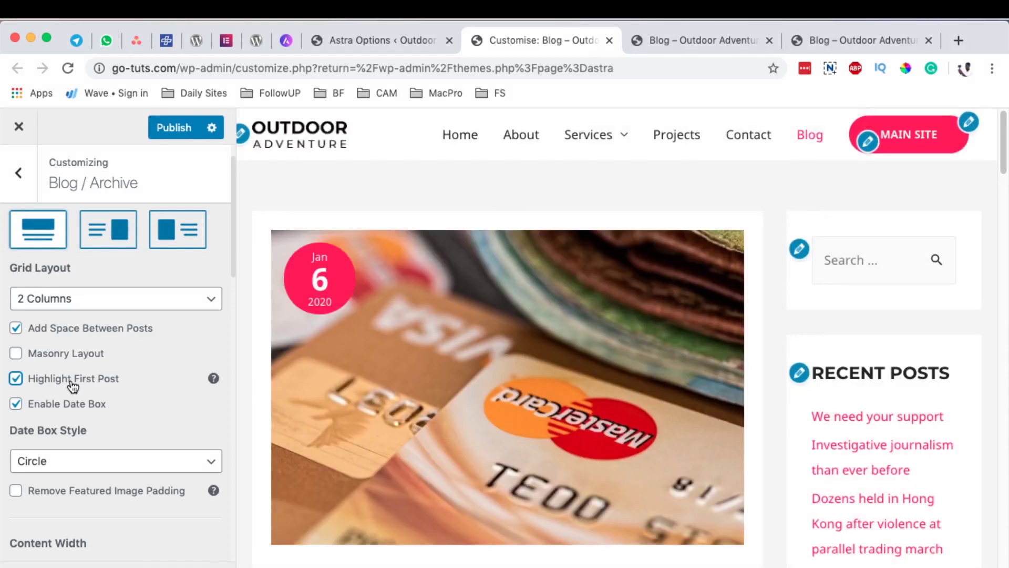
{"action": "scroll", "coordinate": [485, 416], "scroll_direction": "down", "scroll_amount": 5}
{"action": "scroll", "coordinate": [485, 416], "scroll_direction": "down", "scroll_amount": 2}
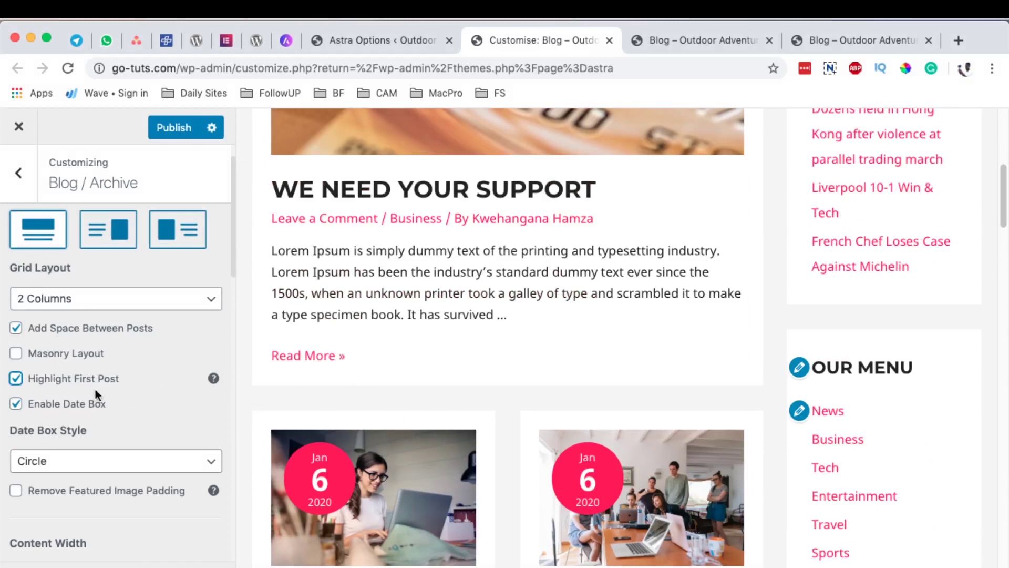
Re-enable the date box on post images and set its style to Square
{"action": "left_click", "coordinate": [79, 403]}
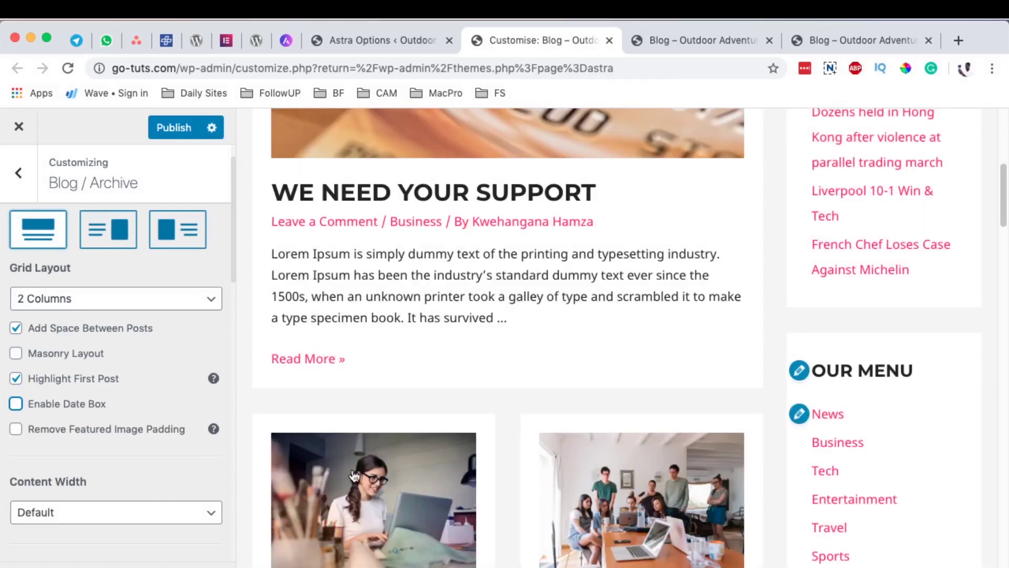
{"action": "scroll", "coordinate": [355, 383], "scroll_direction": "down", "scroll_amount": 3}
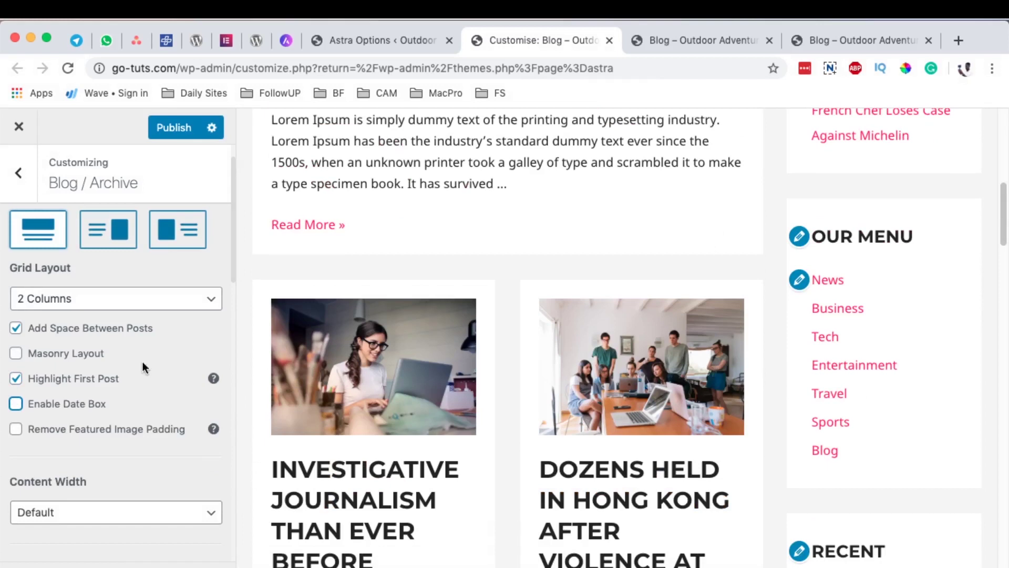
{"action": "scroll", "coordinate": [288, 210], "scroll_direction": "up", "scroll_amount": 8}
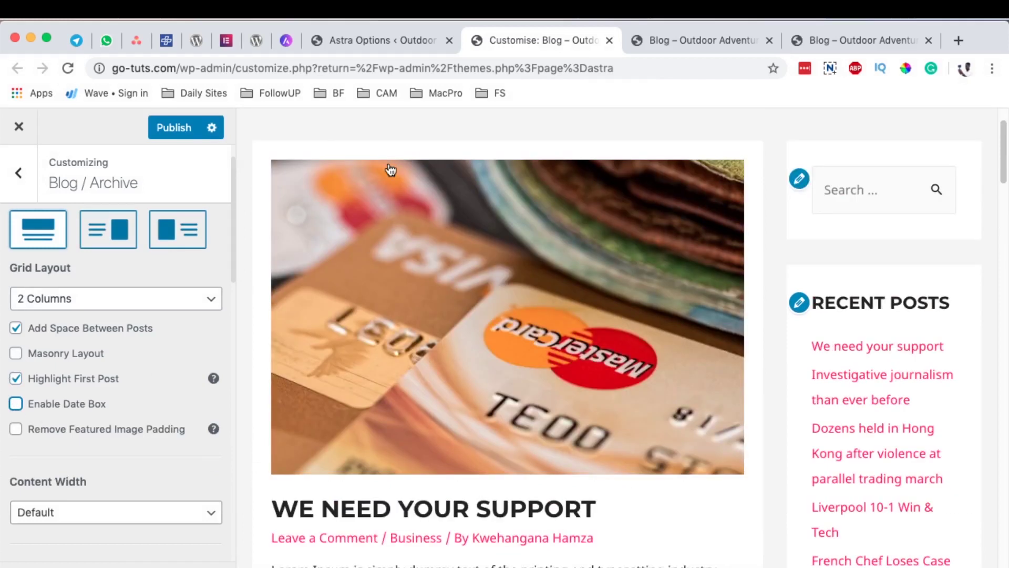
{"action": "left_click", "coordinate": [37, 410]}
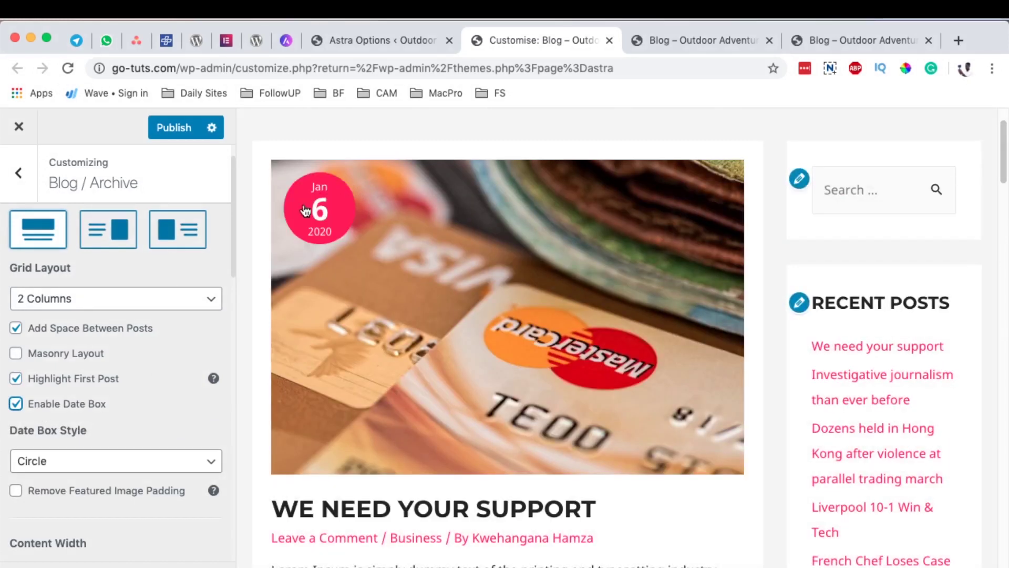
{"action": "scroll", "coordinate": [42, 479], "scroll_direction": "down", "scroll_amount": 2}
{"action": "left_click", "coordinate": [74, 378]}
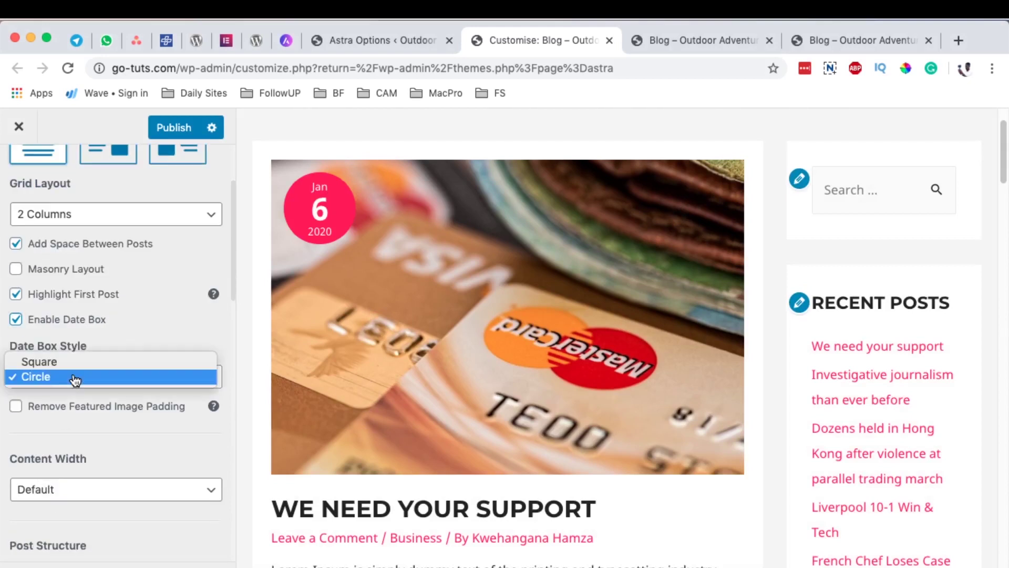
{"action": "left_click", "coordinate": [74, 364]}
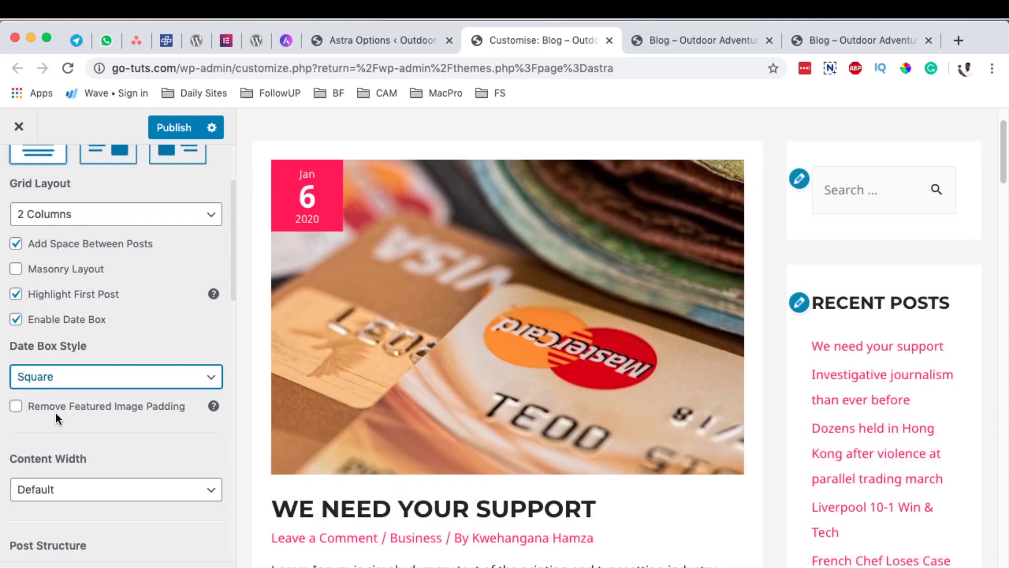
Turn on Remove Featured Image Padding, briefly comparing with padding restored
{"action": "left_click", "coordinate": [16, 408]}
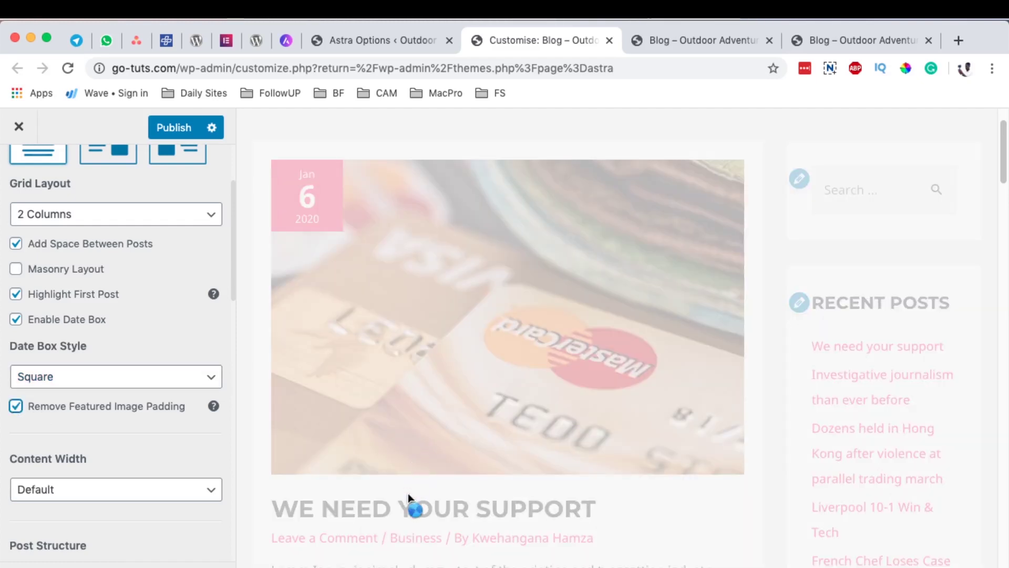
{"action": "scroll", "coordinate": [408, 493], "scroll_direction": "down", "scroll_amount": 8}
{"action": "left_click", "coordinate": [21, 403]}
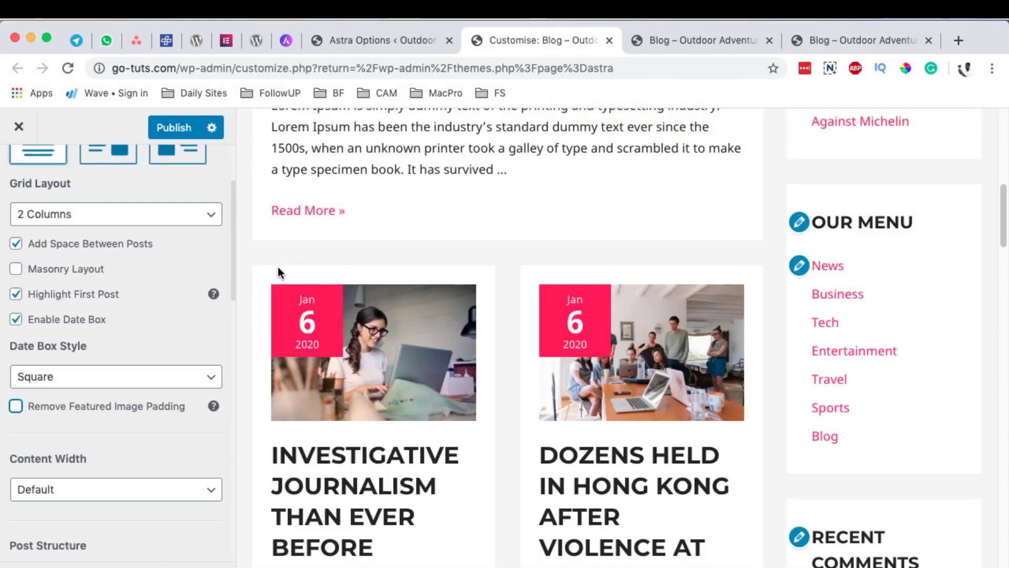
{"action": "left_click", "coordinate": [34, 407]}
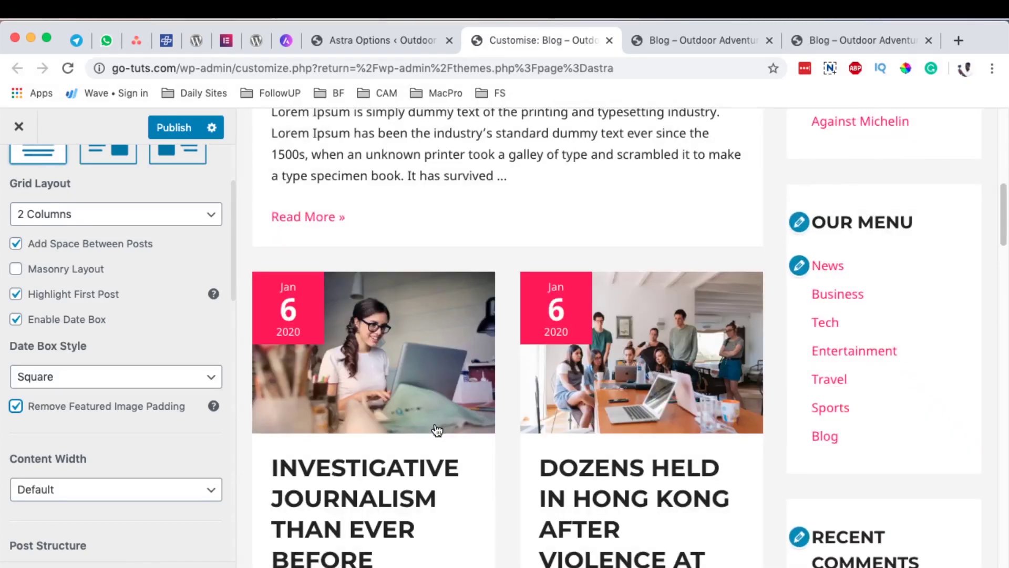
{"action": "scroll", "coordinate": [225, 440], "scroll_direction": "down", "scroll_amount": 1}
{"action": "scroll", "coordinate": [224, 439], "scroll_direction": "down", "scroll_amount": 5}
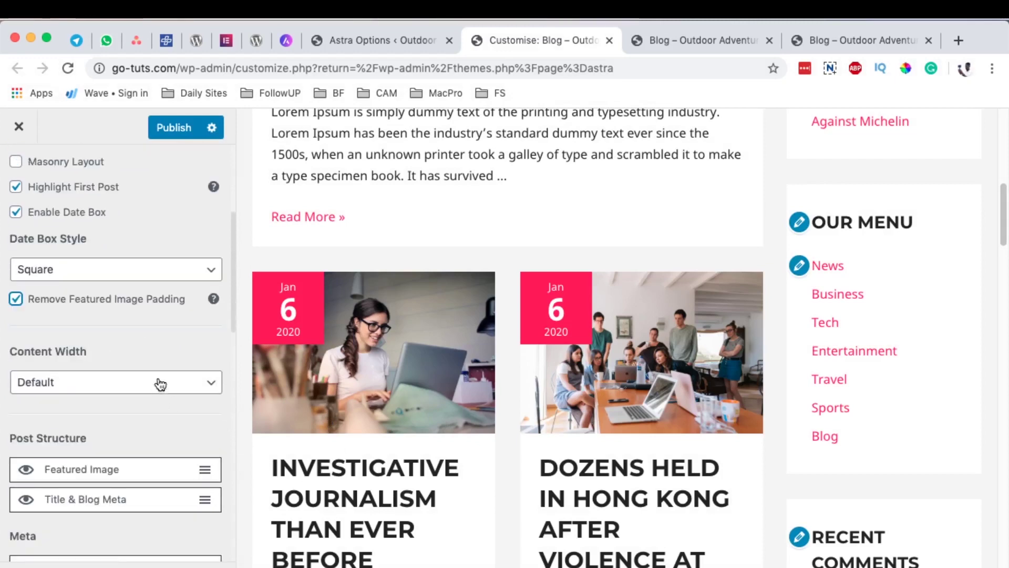
{"action": "left_click", "coordinate": [159, 382]}
{"action": "left_click", "coordinate": [109, 406]}
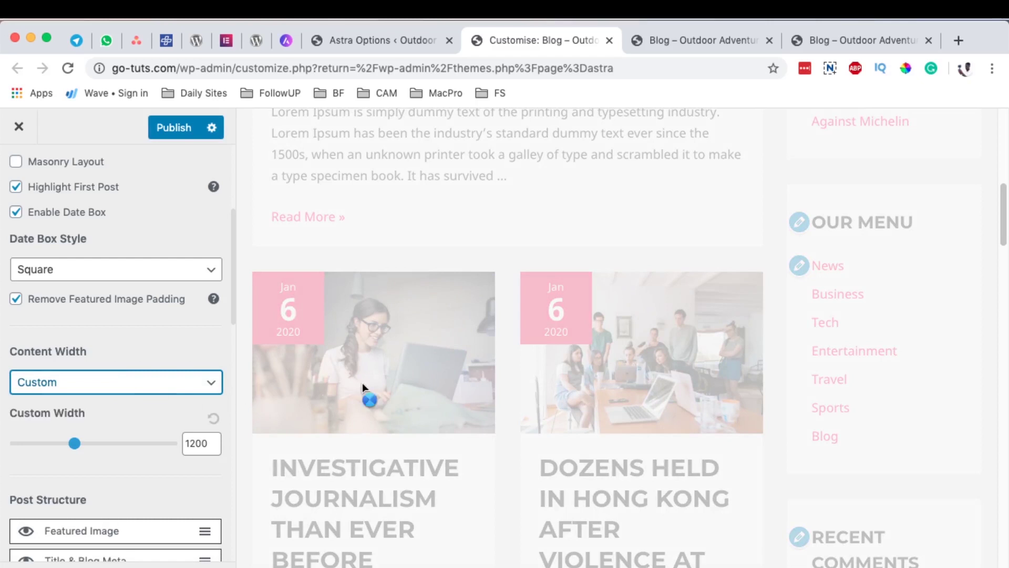
{"action": "left_click", "coordinate": [124, 377]}
{"action": "left_click", "coordinate": [113, 368]}
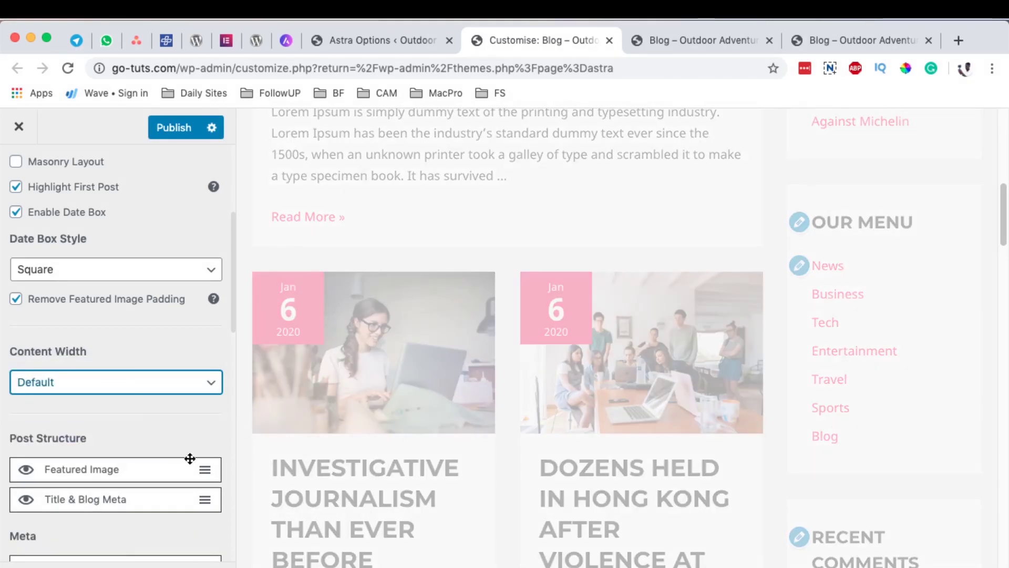
{"action": "scroll", "coordinate": [211, 453], "scroll_direction": "down", "scroll_amount": 1}
{"action": "scroll", "coordinate": [228, 449], "scroll_direction": "down", "scroll_amount": 3}
{"action": "scroll", "coordinate": [516, 405], "scroll_direction": "down", "scroll_amount": 2}
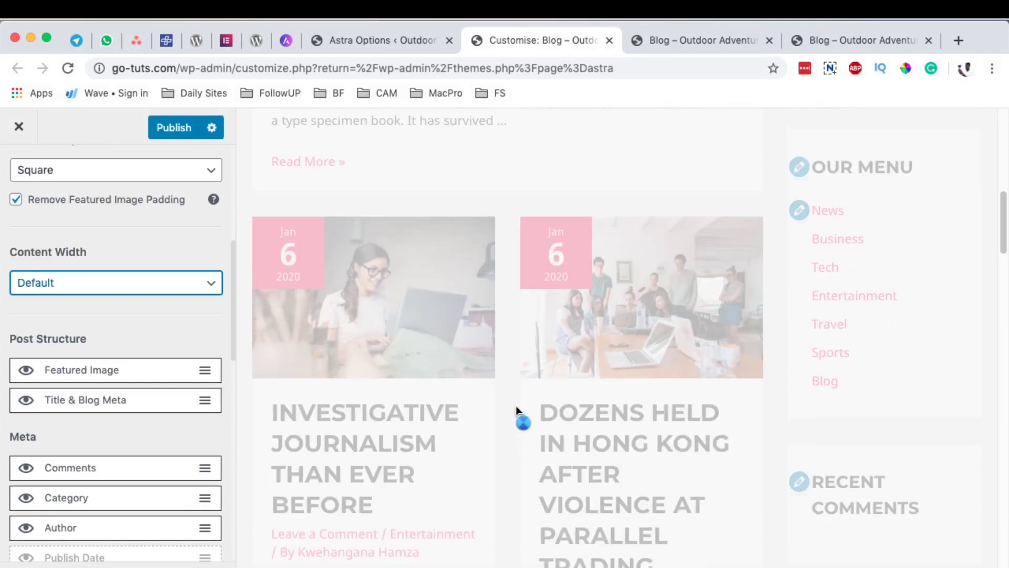
{"action": "scroll", "coordinate": [440, 424], "scroll_direction": "down", "scroll_amount": 5}
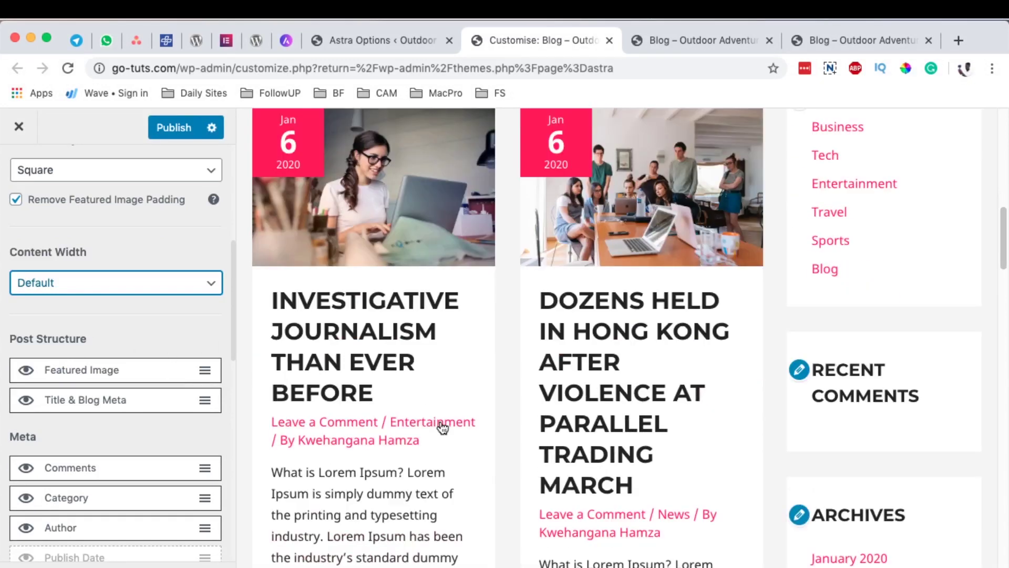
Move Title & Blog Meta above Featured Image and enable Publish Date in the post meta
{"action": "left_click_drag", "start_coordinate": [79, 401], "coordinate": [79, 365]}
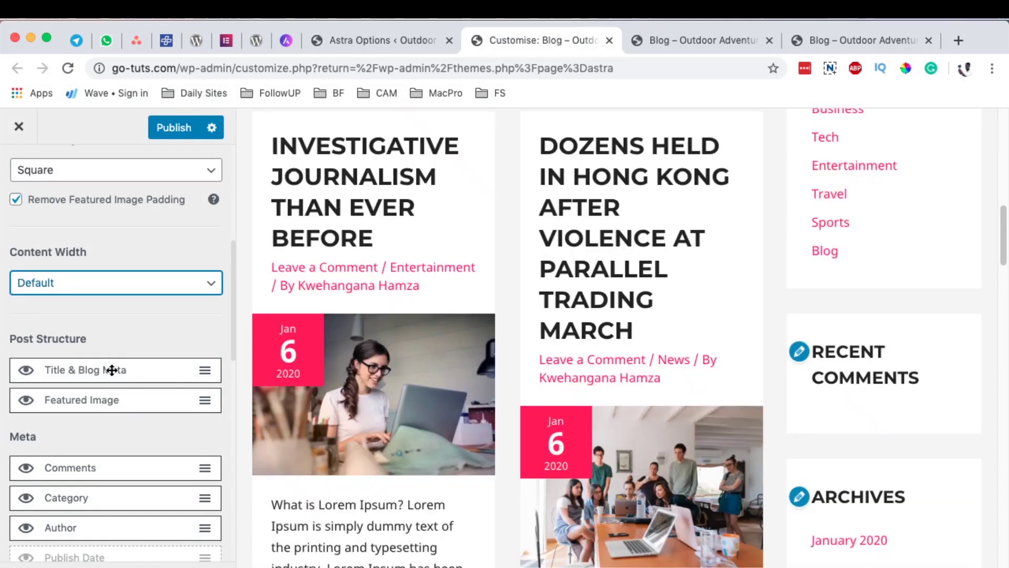
{"action": "scroll", "coordinate": [404, 313], "scroll_direction": "up", "scroll_amount": 1}
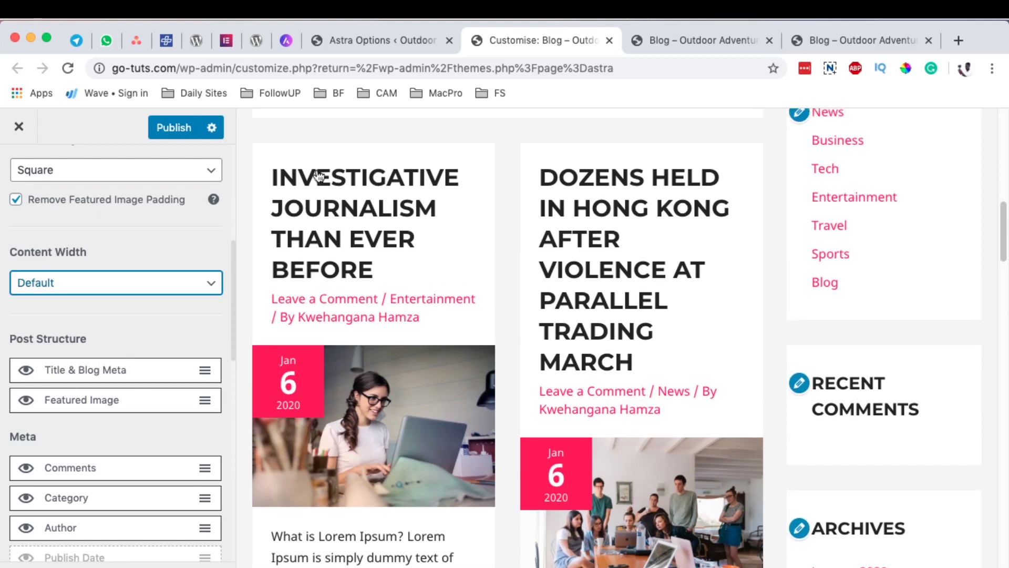
{"action": "scroll", "coordinate": [384, 411], "scroll_direction": "down", "scroll_amount": 1}
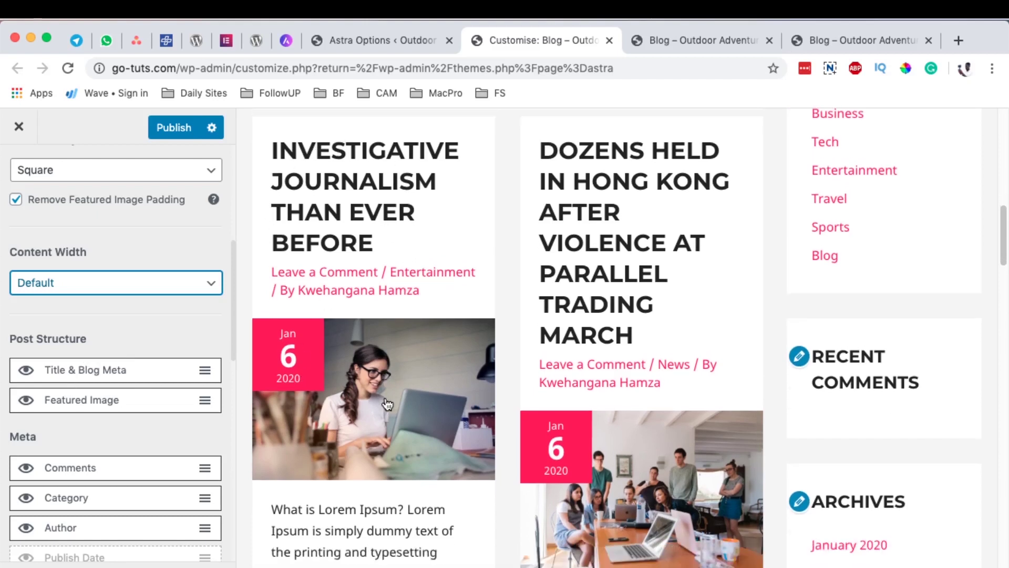
{"action": "scroll", "coordinate": [65, 441], "scroll_direction": "down", "scroll_amount": 2}
{"action": "scroll", "coordinate": [97, 415], "scroll_direction": "down", "scroll_amount": 1}
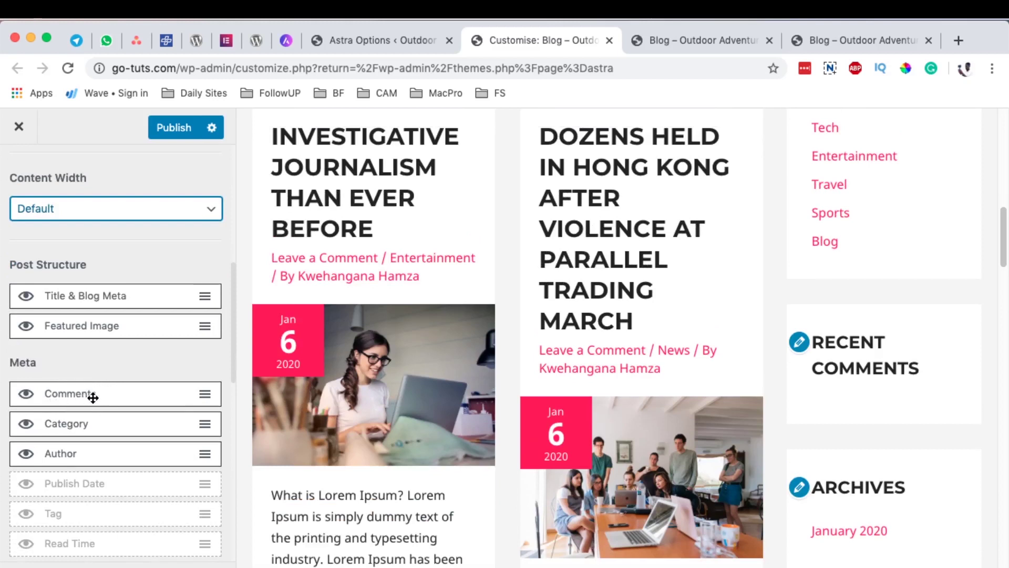
{"action": "scroll", "coordinate": [126, 438], "scroll_direction": "down", "scroll_amount": 1}
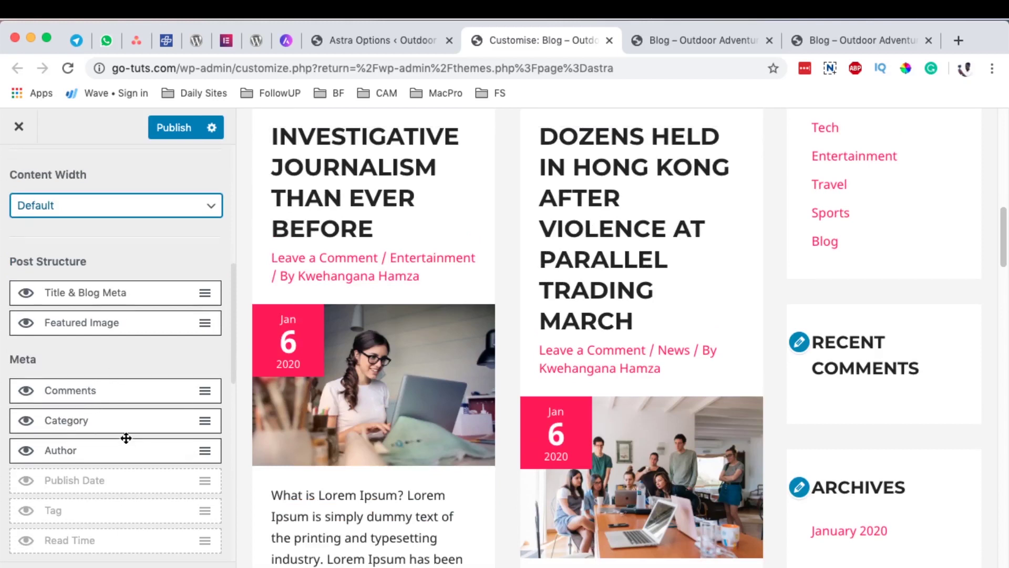
{"action": "scroll", "coordinate": [126, 436], "scroll_direction": "down", "scroll_amount": 2}
{"action": "left_click", "coordinate": [25, 451]}
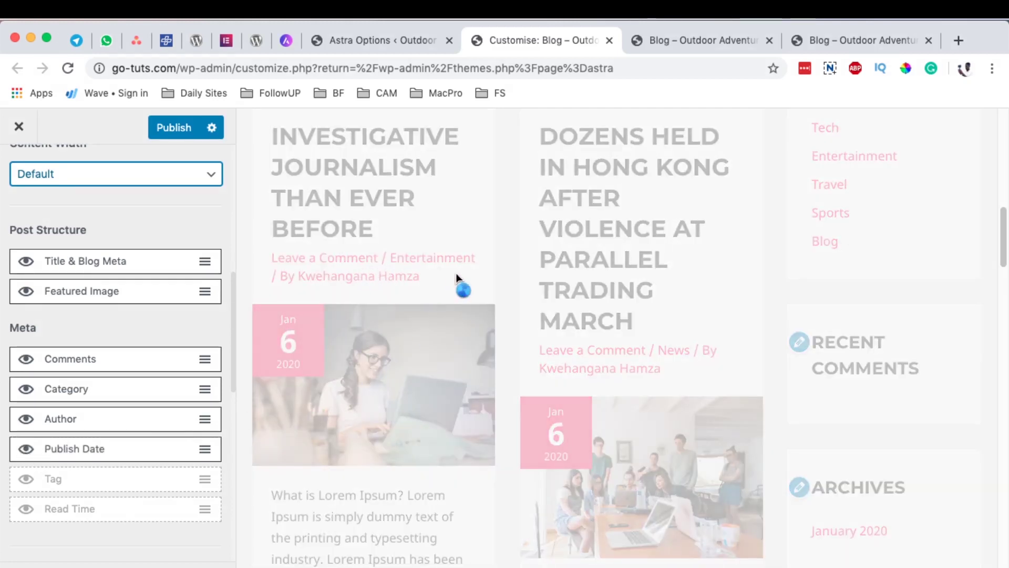
Move Featured Image back above Title & Blog Meta in Post Structure
{"action": "scroll", "coordinate": [457, 416], "scroll_direction": "down", "scroll_amount": 2}
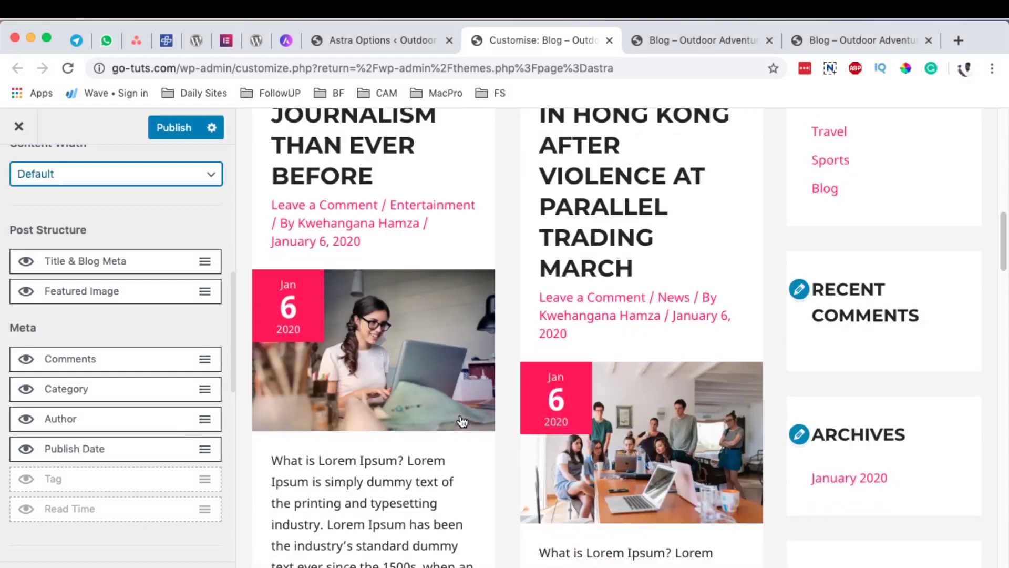
{"action": "left_click_drag", "start_coordinate": [74, 295], "coordinate": [71, 264]}
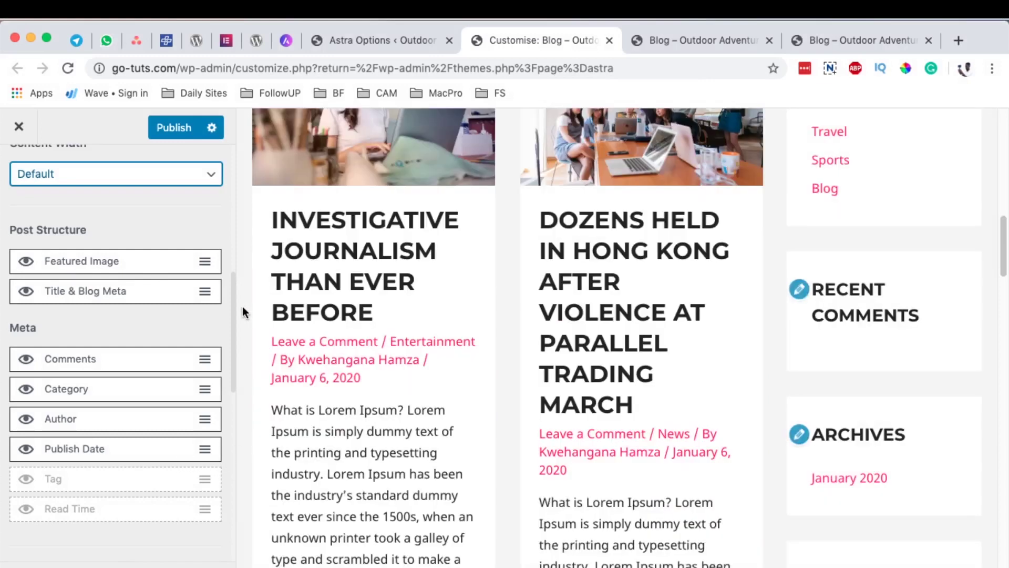
{"action": "scroll", "coordinate": [185, 272], "scroll_direction": "up", "scroll_amount": 5}
{"action": "scroll", "coordinate": [180, 285], "scroll_direction": "down", "scroll_amount": 10}
{"action": "scroll", "coordinate": [614, 377], "scroll_direction": "down", "scroll_amount": 8}
{"action": "scroll", "coordinate": [614, 377], "scroll_direction": "down", "scroll_amount": 3}
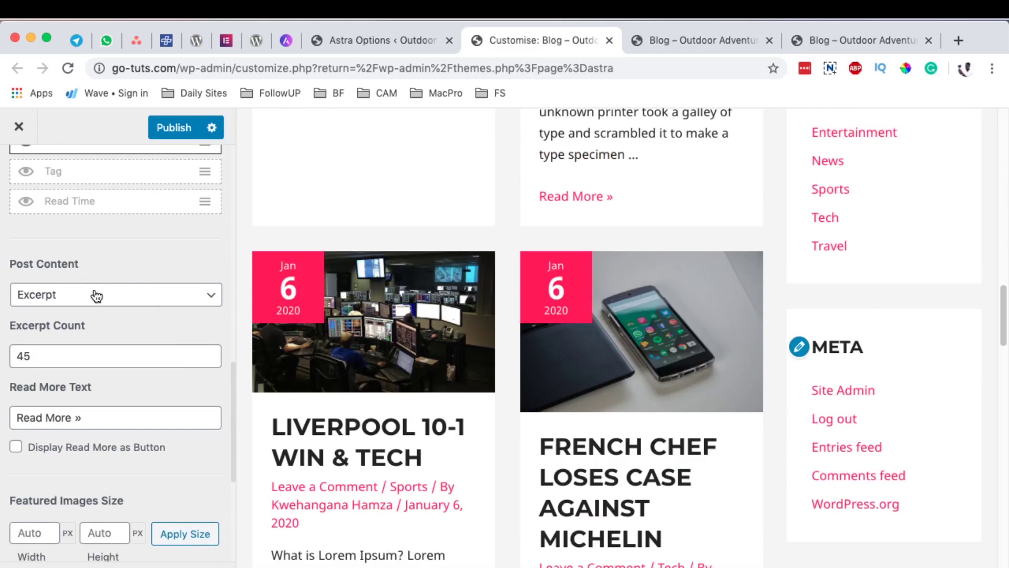
Keep Post Content set to Excerpt and select the existing Read More Text
{"action": "left_click", "coordinate": [96, 296]}
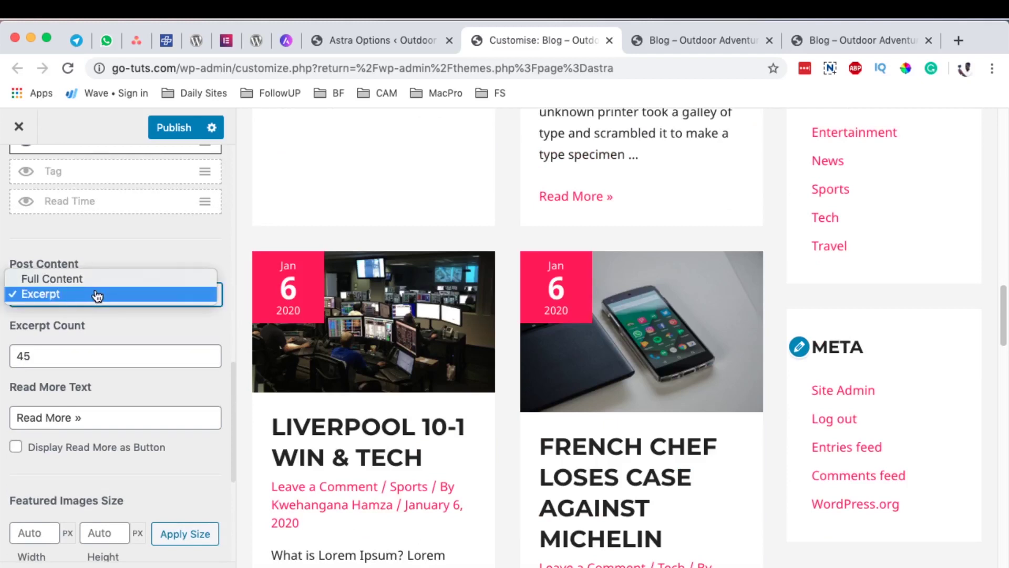
{"action": "left_click", "coordinate": [120, 254]}
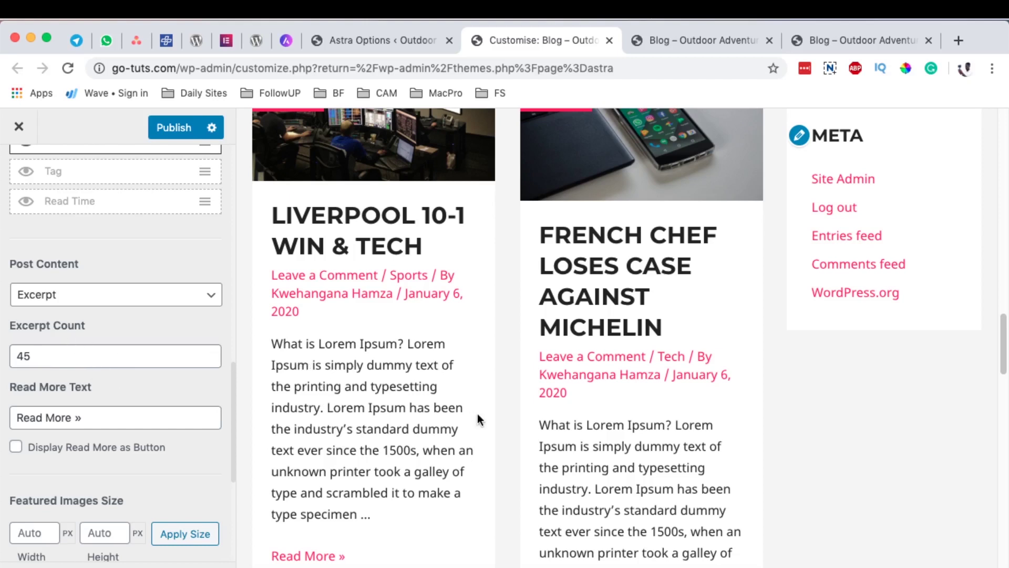
{"action": "scroll", "coordinate": [477, 414], "scroll_direction": "down", "scroll_amount": 3}
{"action": "double_click", "coordinate": [51, 357]}
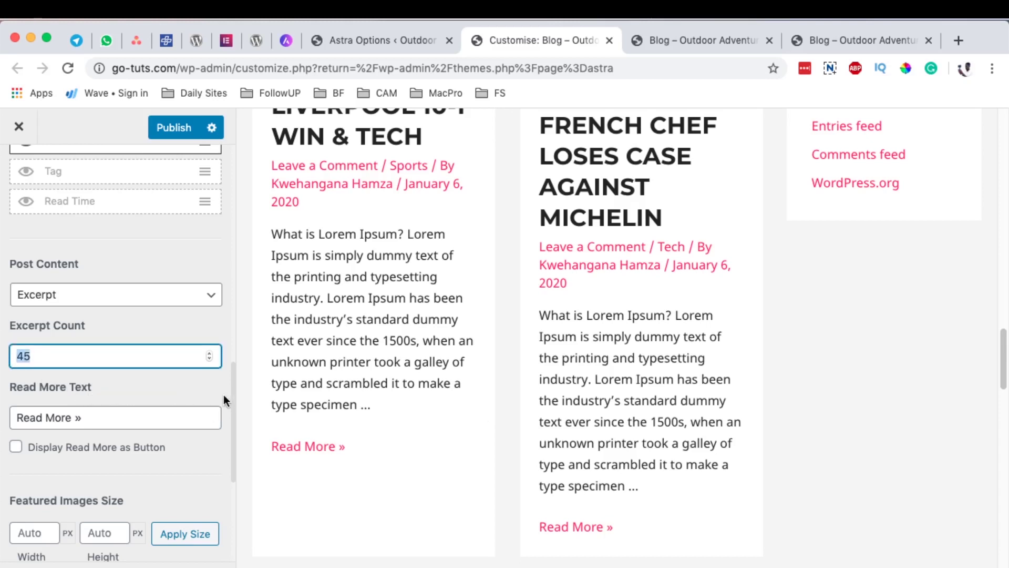
{"action": "scroll", "coordinate": [223, 400], "scroll_direction": "down", "scroll_amount": 2}
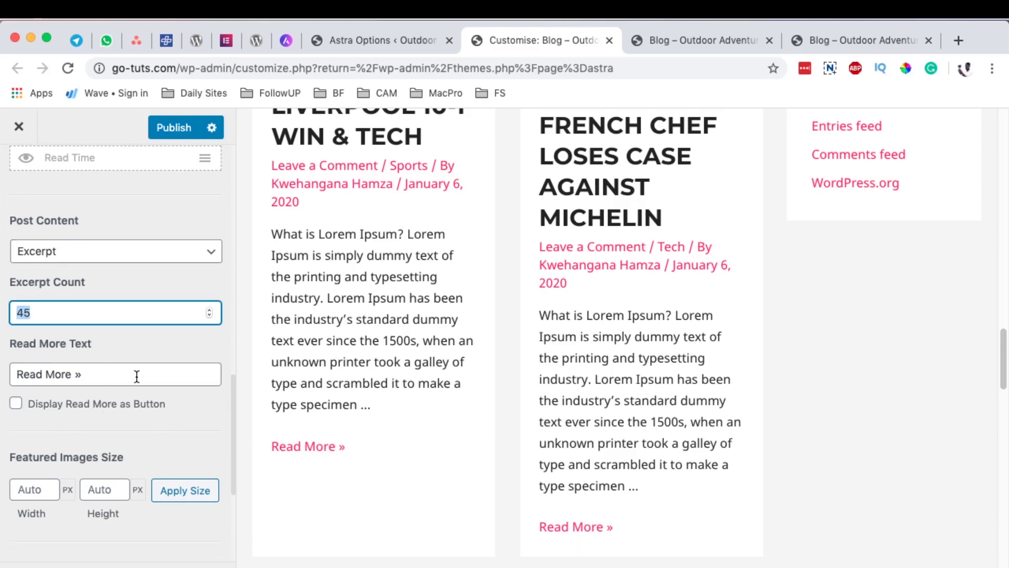
{"action": "left_click_drag", "start_coordinate": [136, 377], "coordinate": [12, 376]}
Change the Read More Text to 'Continue >>' and display it as a button
{"action": "triple_click", "coordinate": [22, 374]}
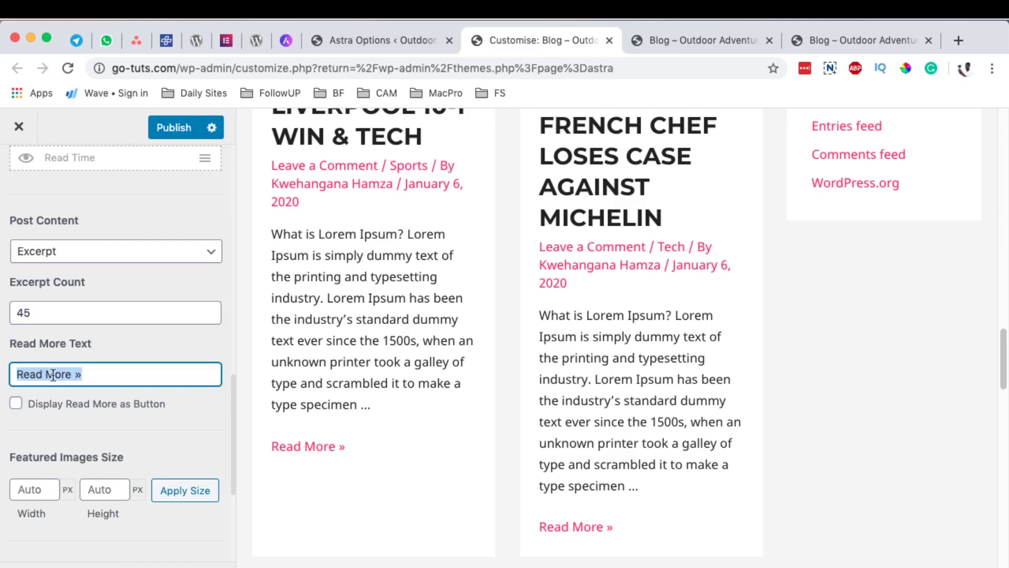
{"action": "triple_click", "coordinate": [22, 374]}
{"action": "key", "text": "BackSpace"}
{"action": "type", "text": "Con"}
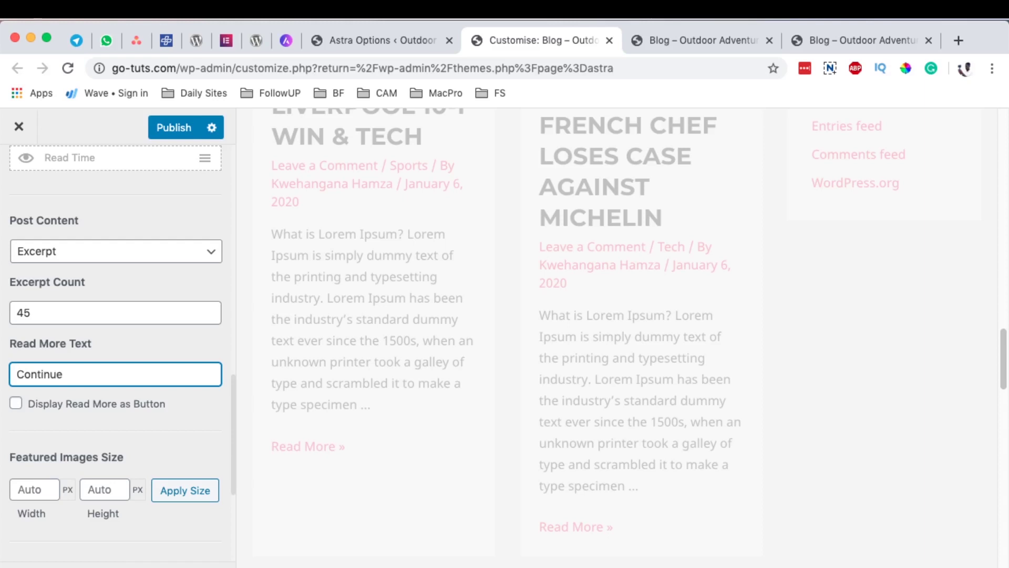
{"action": "type", "text": "tinue "}
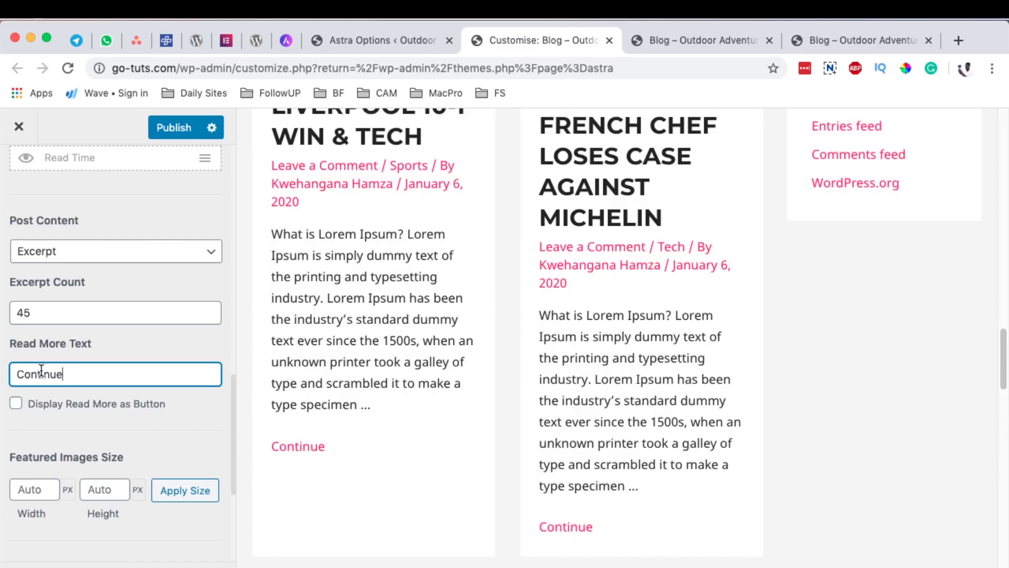
{"action": "type", "text": ">>"}
{"action": "left_click", "coordinate": [17, 404]}
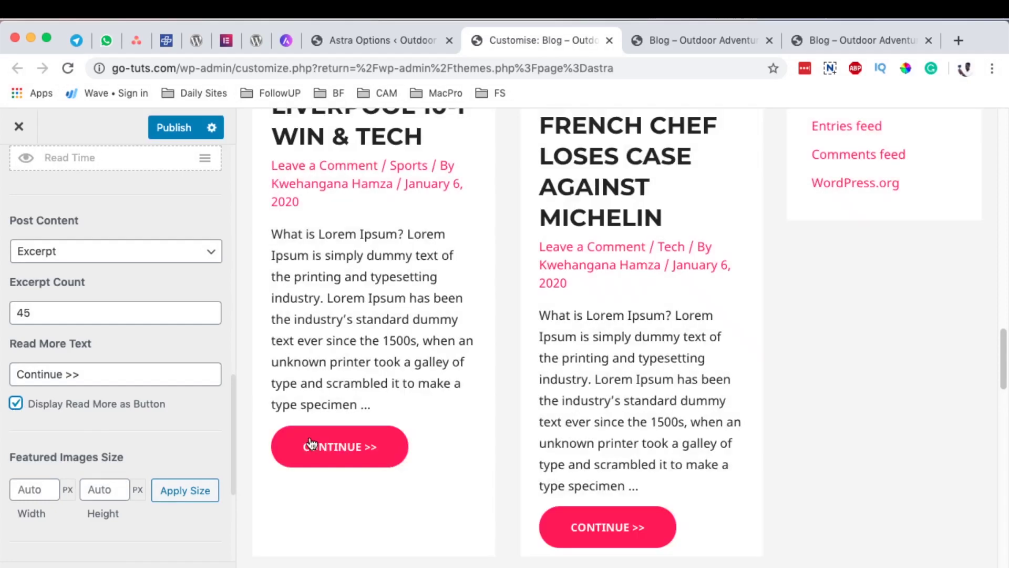
{"action": "scroll", "coordinate": [308, 469], "scroll_direction": "down", "scroll_amount": 3}
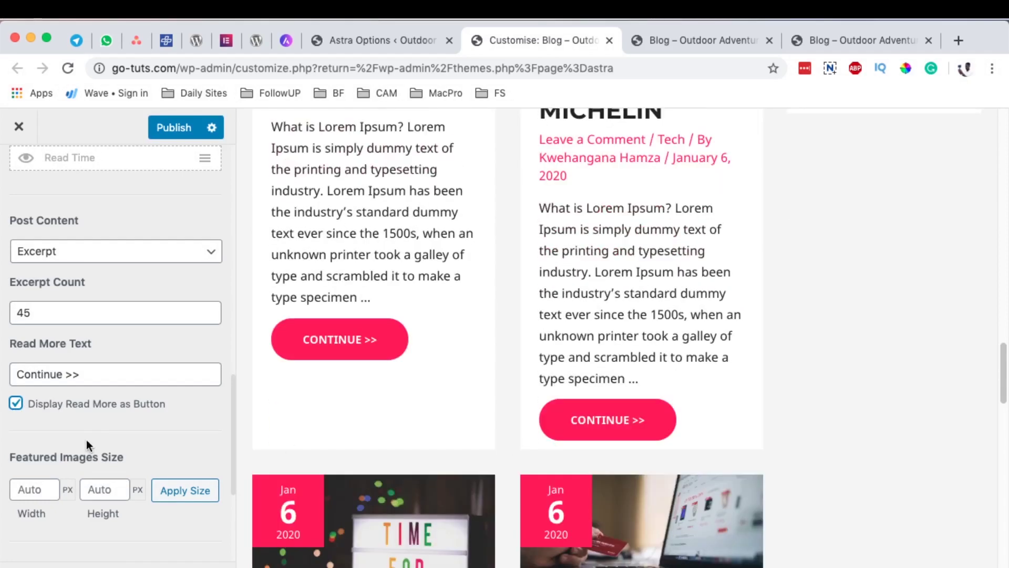
{"action": "scroll", "coordinate": [87, 440], "scroll_direction": "down", "scroll_amount": 3}
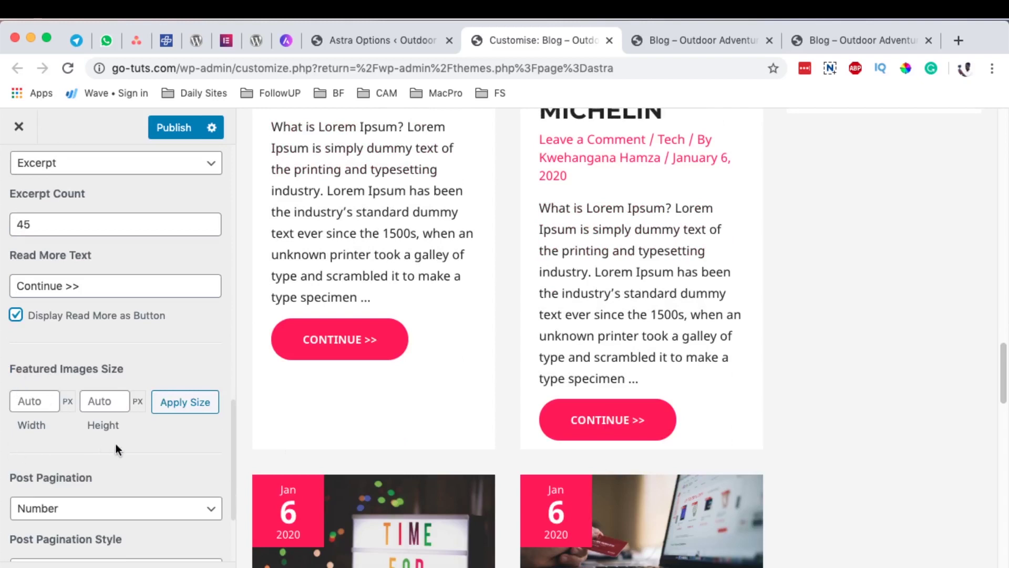
{"action": "left_click", "coordinate": [15, 402]}
{"action": "left_click", "coordinate": [102, 402]}
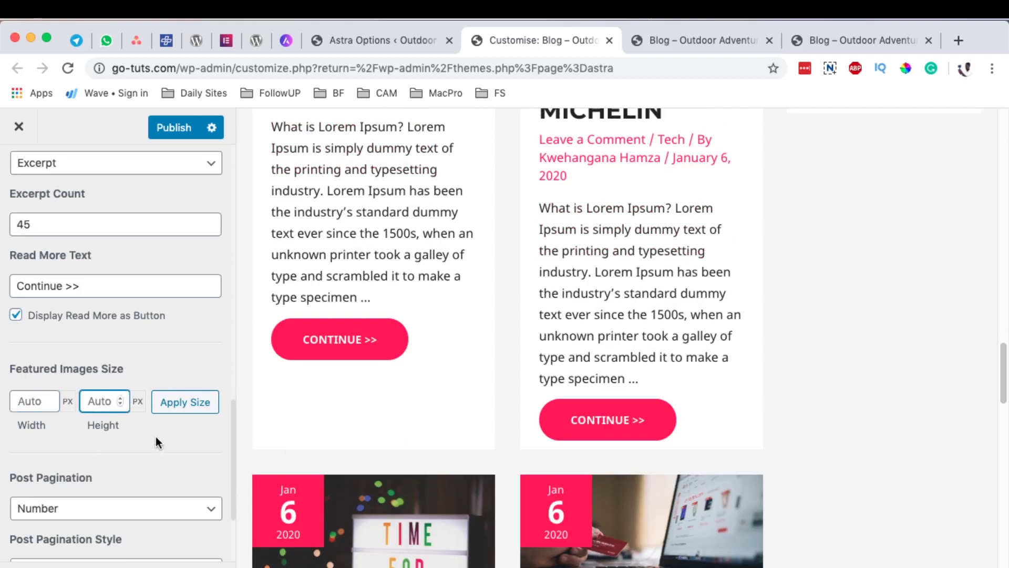
{"action": "scroll", "coordinate": [533, 381], "scroll_direction": "down", "scroll_amount": 5}
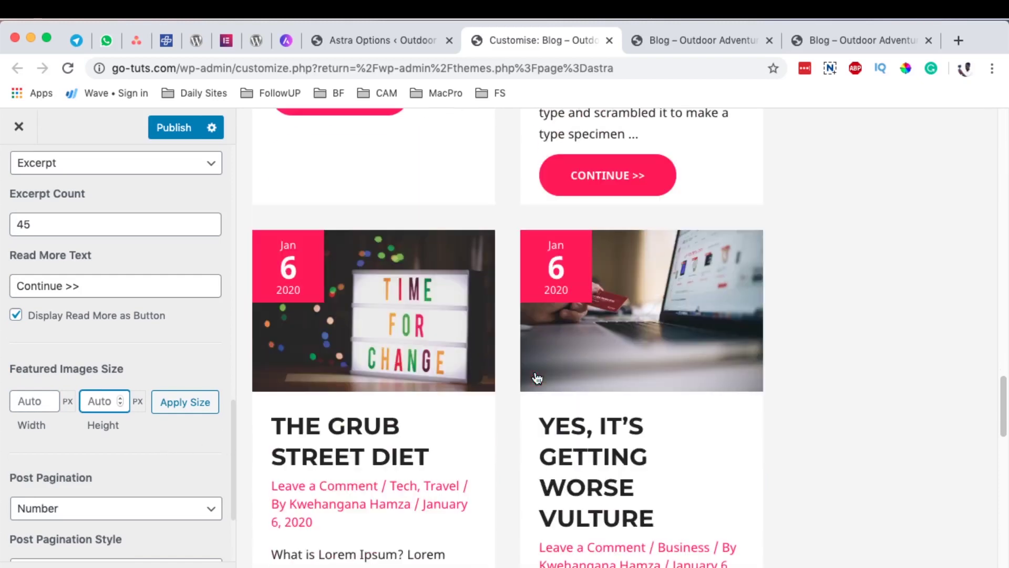
{"action": "scroll", "coordinate": [196, 454], "scroll_direction": "down", "scroll_amount": 3}
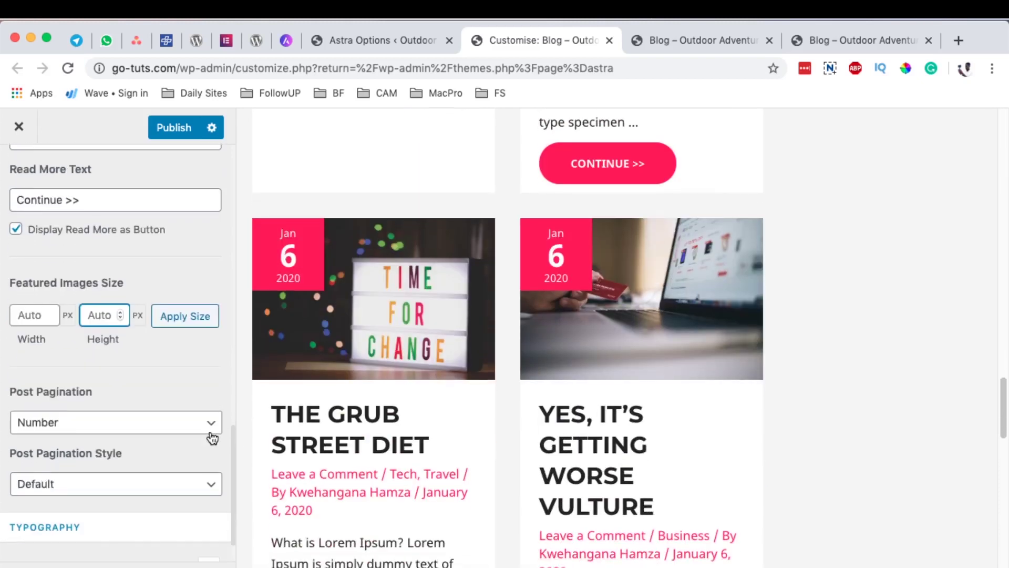
{"action": "scroll", "coordinate": [402, 446], "scroll_direction": "down", "scroll_amount": 8}
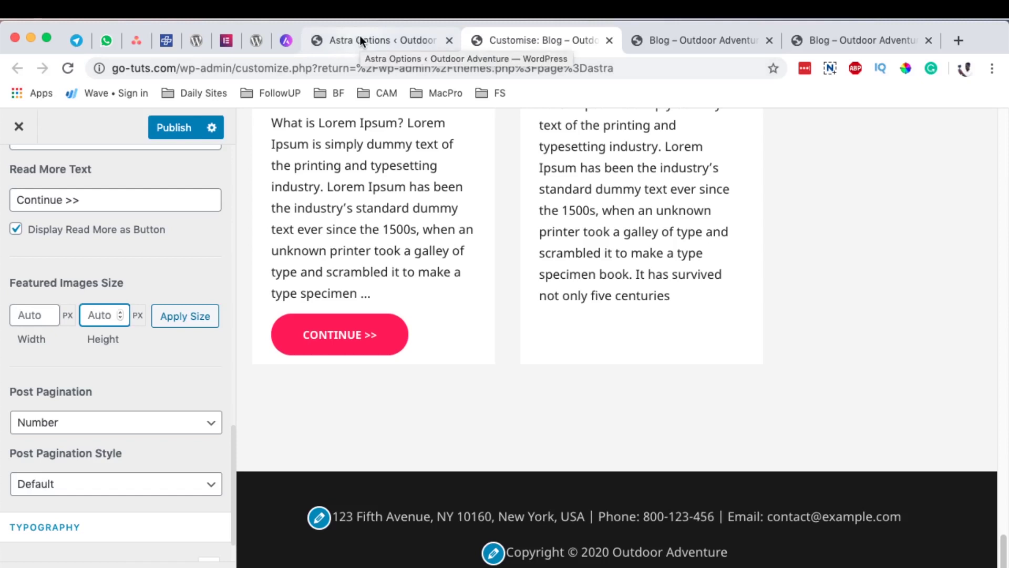
{"action": "scroll", "coordinate": [465, 292], "scroll_direction": "up", "scroll_amount": 6}
{"action": "scroll", "coordinate": [466, 292], "scroll_direction": "up", "scroll_amount": 10}
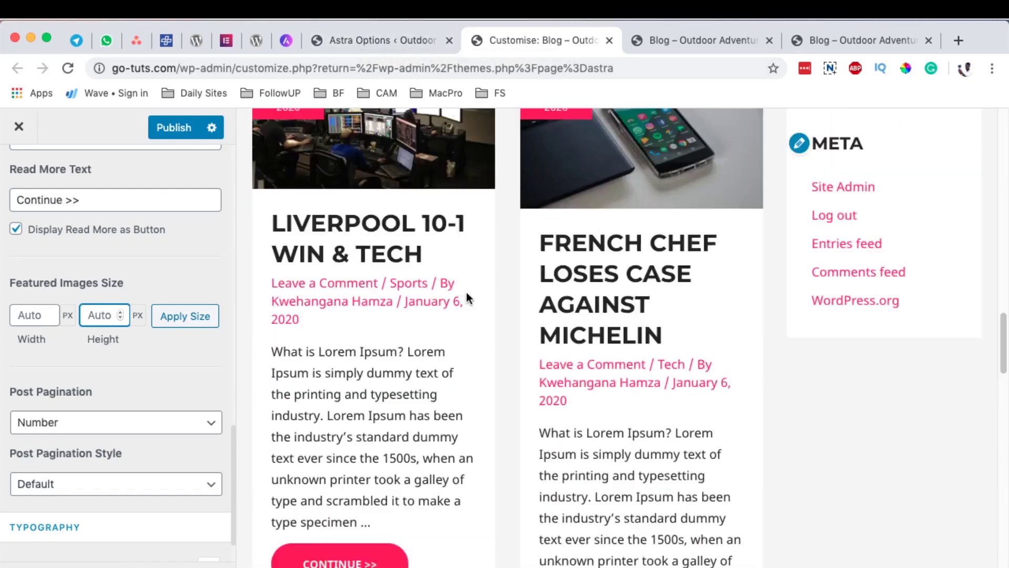
{"action": "scroll", "coordinate": [466, 292], "scroll_direction": "down", "scroll_amount": 8}
{"action": "scroll", "coordinate": [466, 294], "scroll_direction": "down", "scroll_amount": 15}
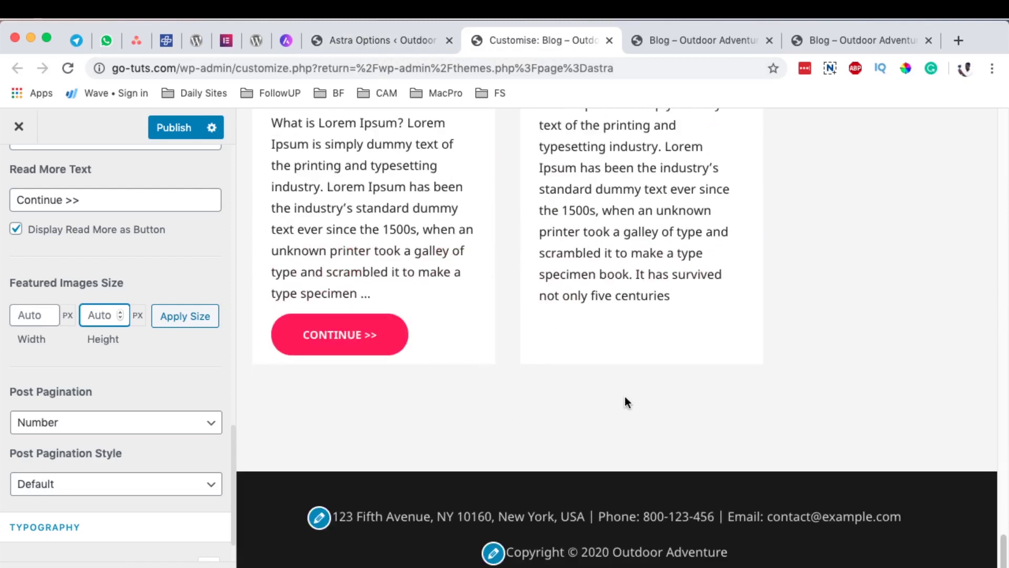
{"action": "left_click", "coordinate": [68, 423]}
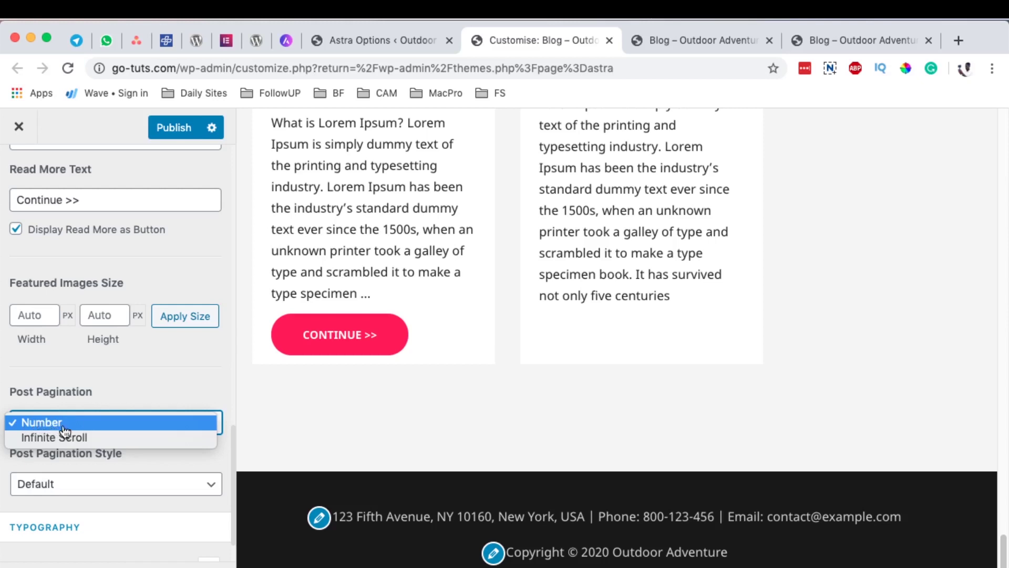
{"action": "left_click", "coordinate": [129, 379]}
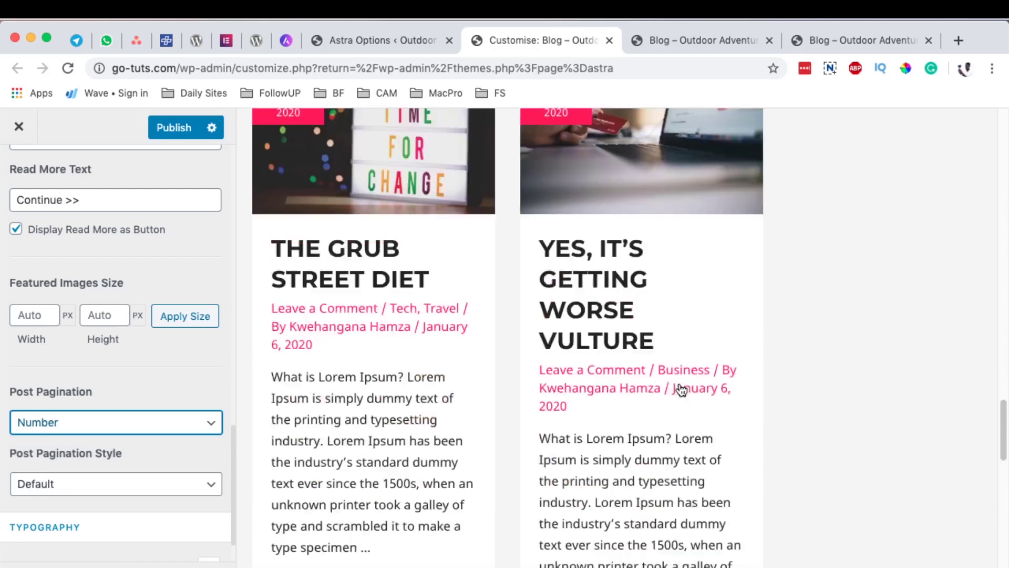
{"action": "scroll", "coordinate": [682, 391], "scroll_direction": "down", "scroll_amount": 5}
{"action": "scroll", "coordinate": [680, 393], "scroll_direction": "down", "scroll_amount": 2}
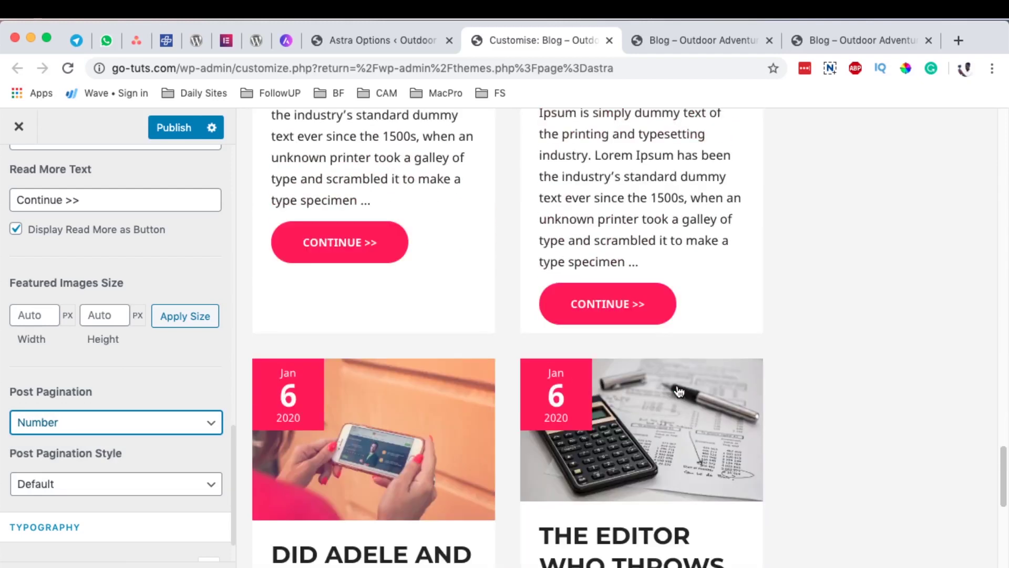
{"action": "scroll", "coordinate": [669, 395], "scroll_direction": "down", "scroll_amount": 10}
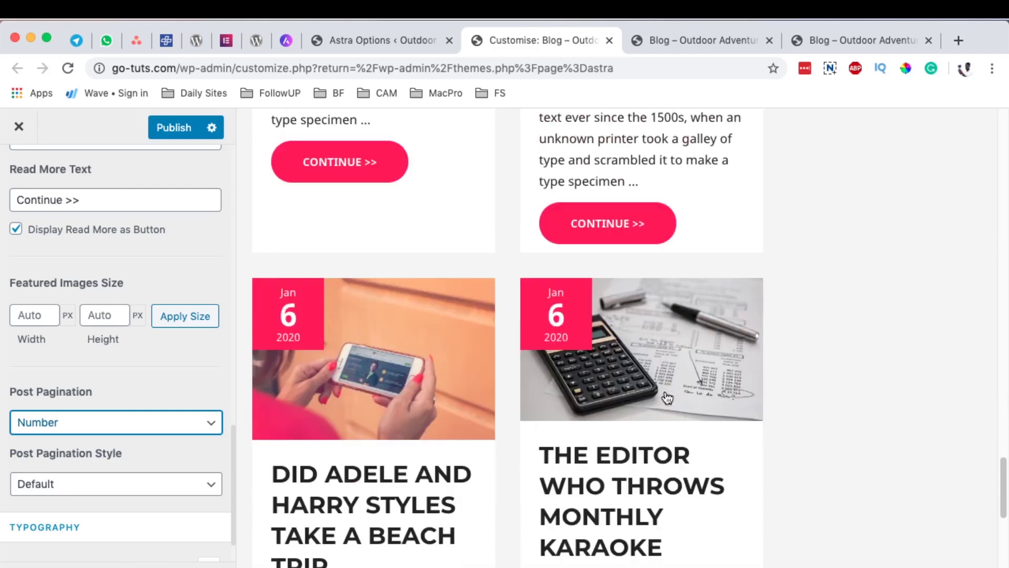
{"action": "scroll", "coordinate": [656, 402], "scroll_direction": "down", "scroll_amount": 3}
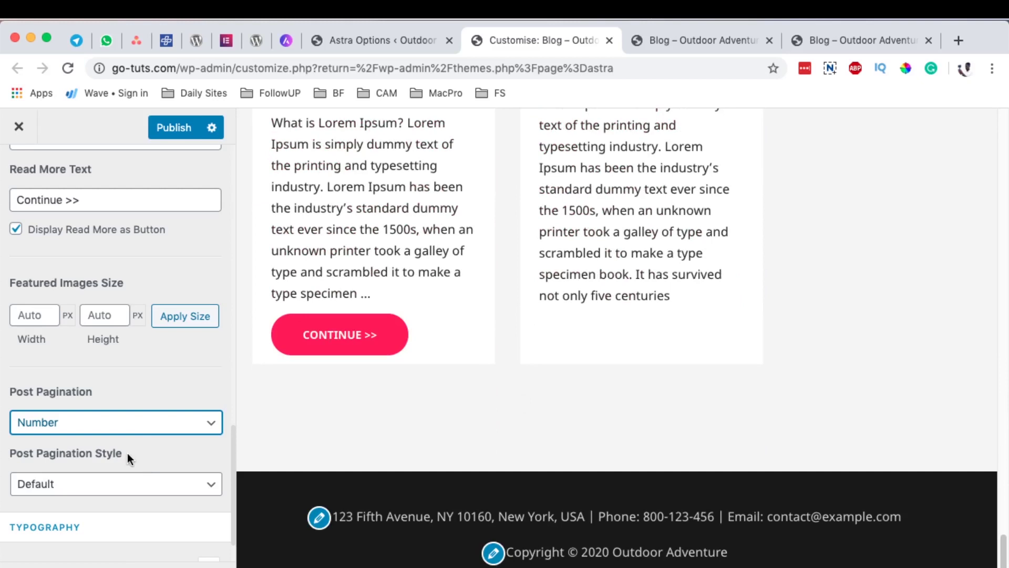
{"action": "left_click", "coordinate": [153, 451]}
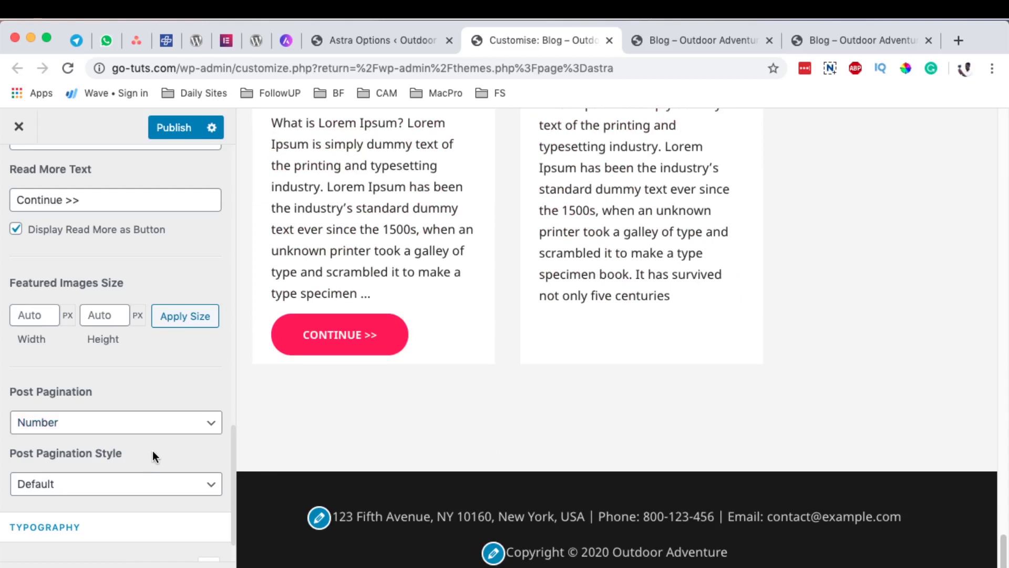
{"action": "left_click", "coordinate": [115, 481]}
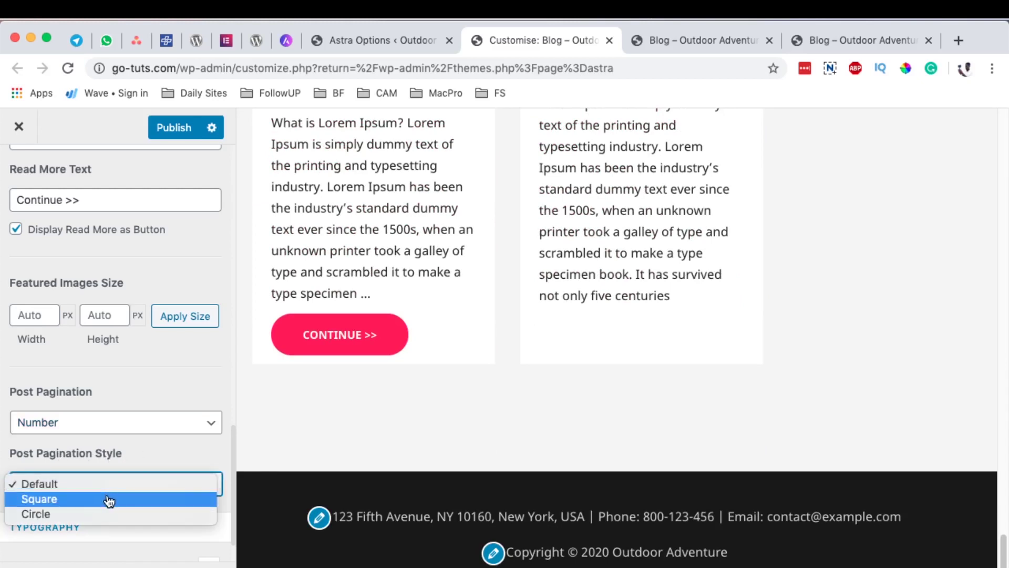
{"action": "left_click", "coordinate": [116, 457]}
{"action": "scroll", "coordinate": [142, 473], "scroll_direction": "down", "scroll_amount": 2}
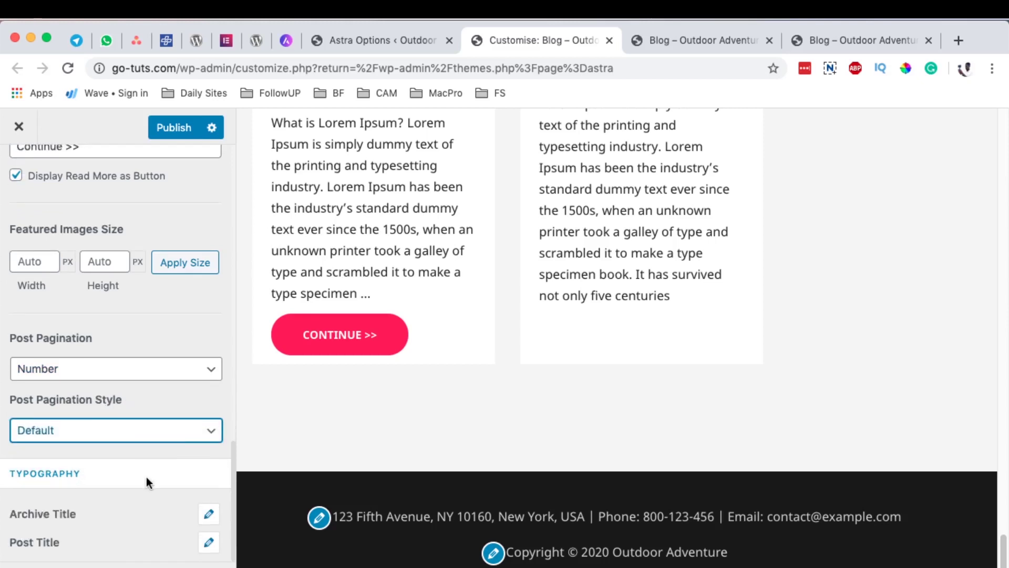
{"action": "scroll", "coordinate": [532, 328], "scroll_direction": "up", "scroll_amount": 3}
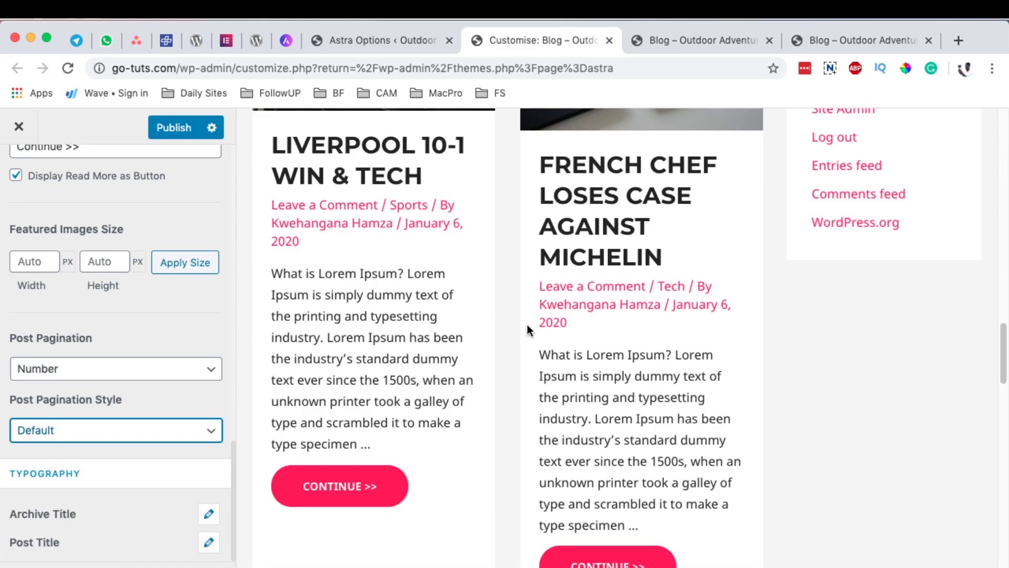
{"action": "scroll", "coordinate": [527, 324], "scroll_direction": "up", "scroll_amount": 1}
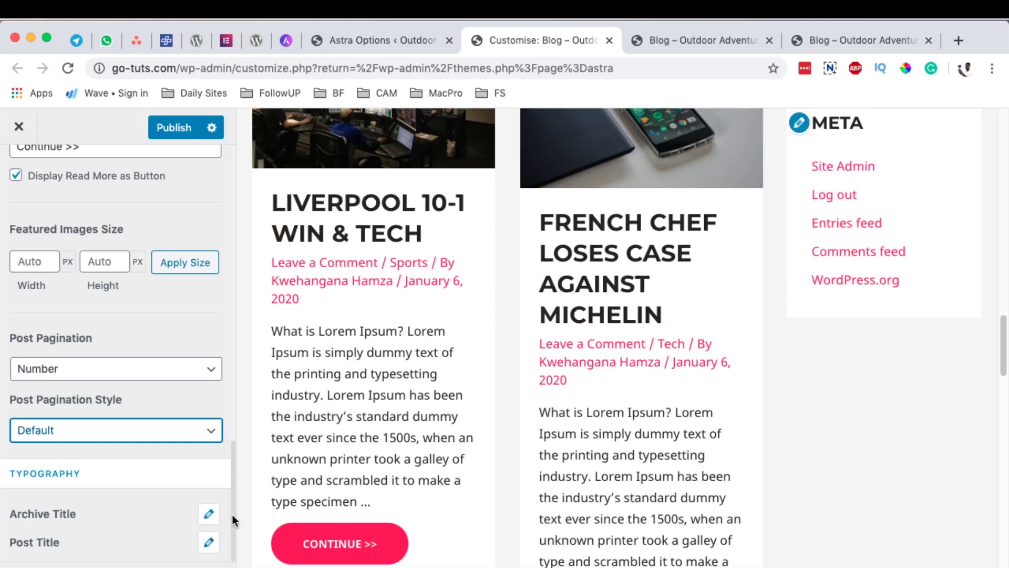
{"action": "scroll", "coordinate": [417, 431], "scroll_direction": "up", "scroll_amount": 1}
{"action": "left_click", "coordinate": [201, 520]}
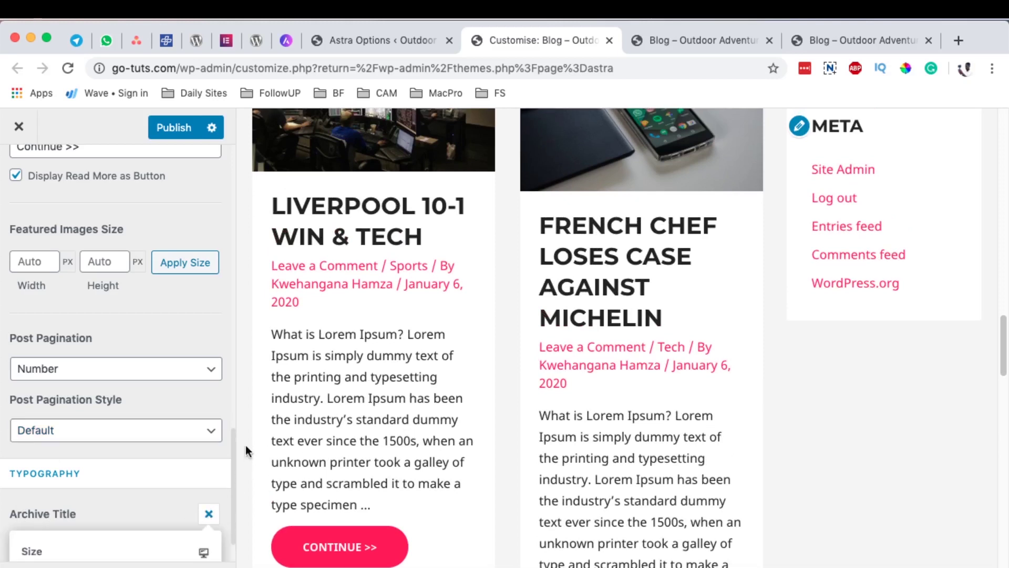
{"action": "scroll", "coordinate": [399, 384], "scroll_direction": "up", "scroll_amount": 15}
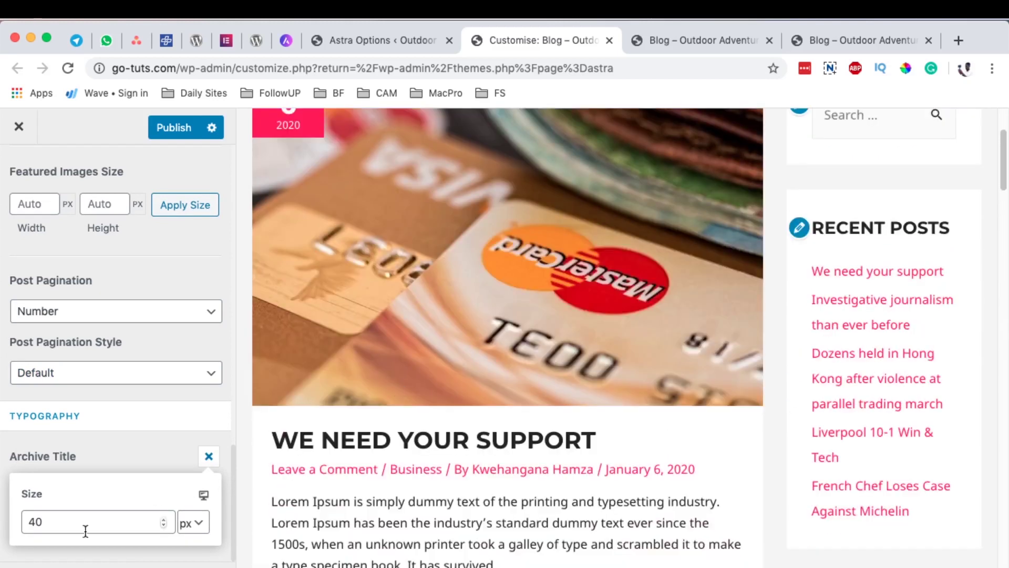
{"action": "left_click_drag", "start_coordinate": [48, 522], "coordinate": [16, 523]}
{"action": "type", "text": "30"}
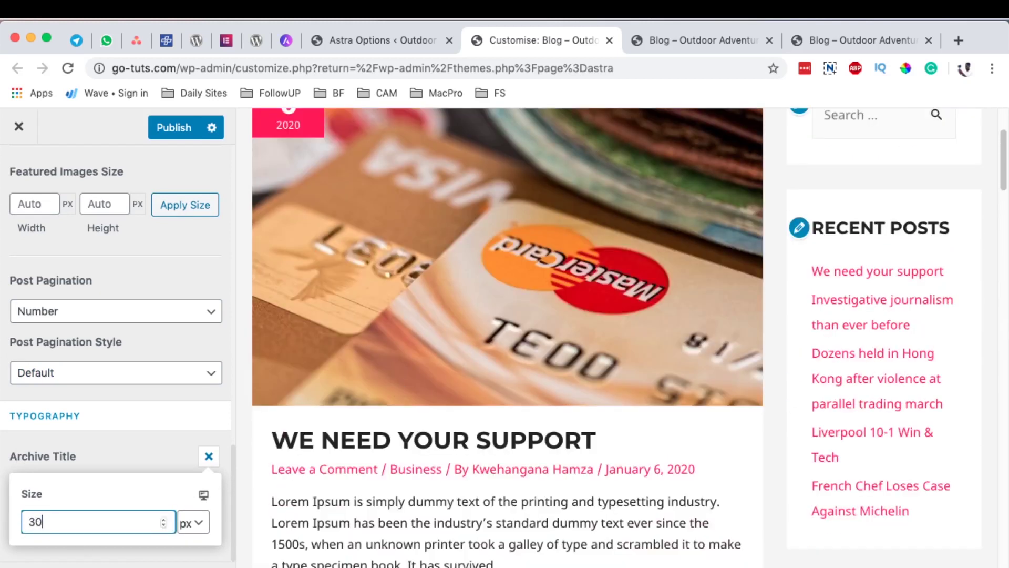
{"action": "left_click", "coordinate": [84, 458]}
{"action": "scroll", "coordinate": [102, 472], "scroll_direction": "down", "scroll_amount": 2}
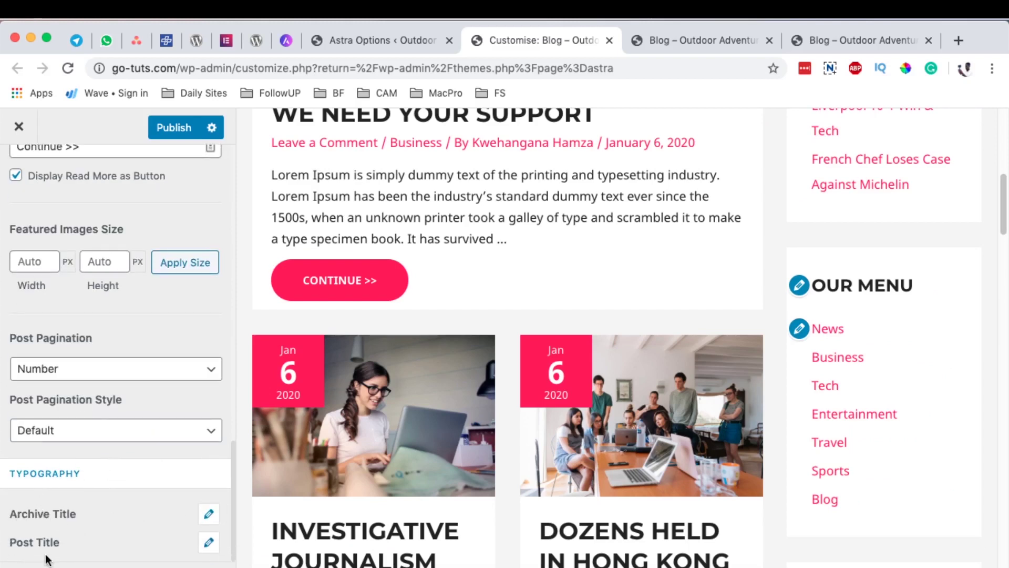
{"action": "left_click", "coordinate": [208, 514]}
{"action": "scroll", "coordinate": [150, 510], "scroll_direction": "down", "scroll_amount": 2}
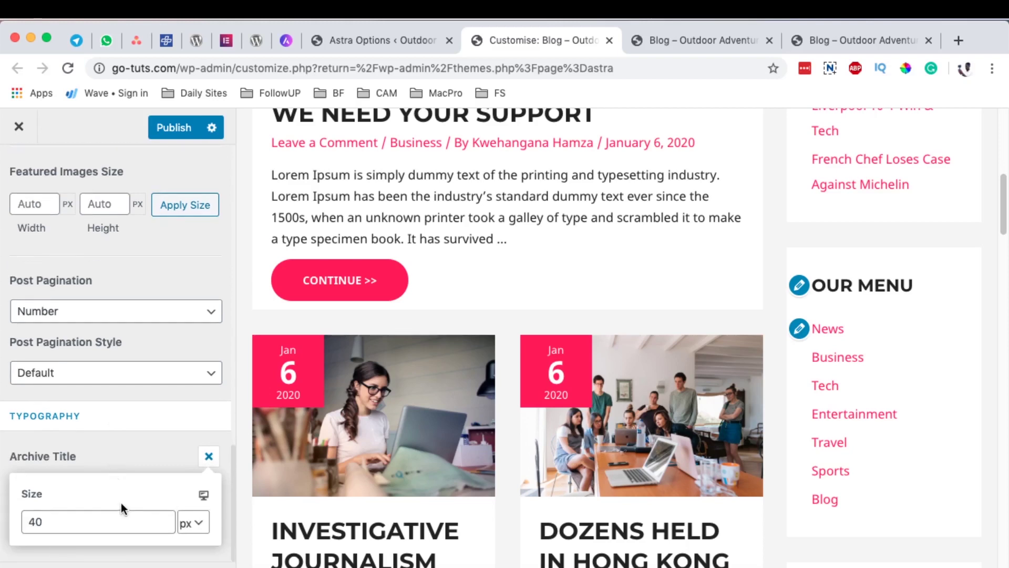
{"action": "scroll", "coordinate": [213, 455], "scroll_direction": "up", "scroll_amount": 6}
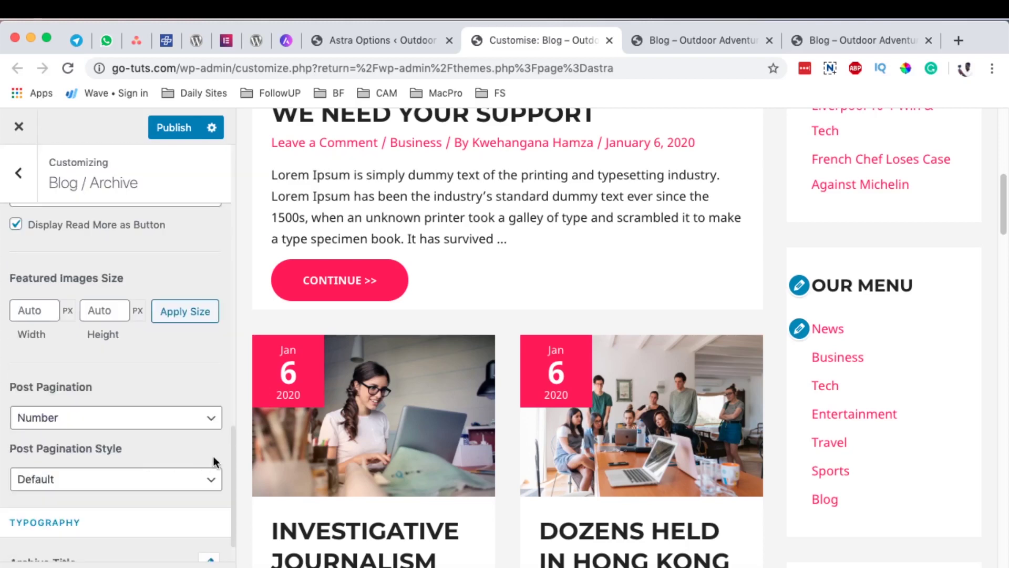
{"action": "scroll", "coordinate": [584, 416], "scroll_direction": "up", "scroll_amount": 10}
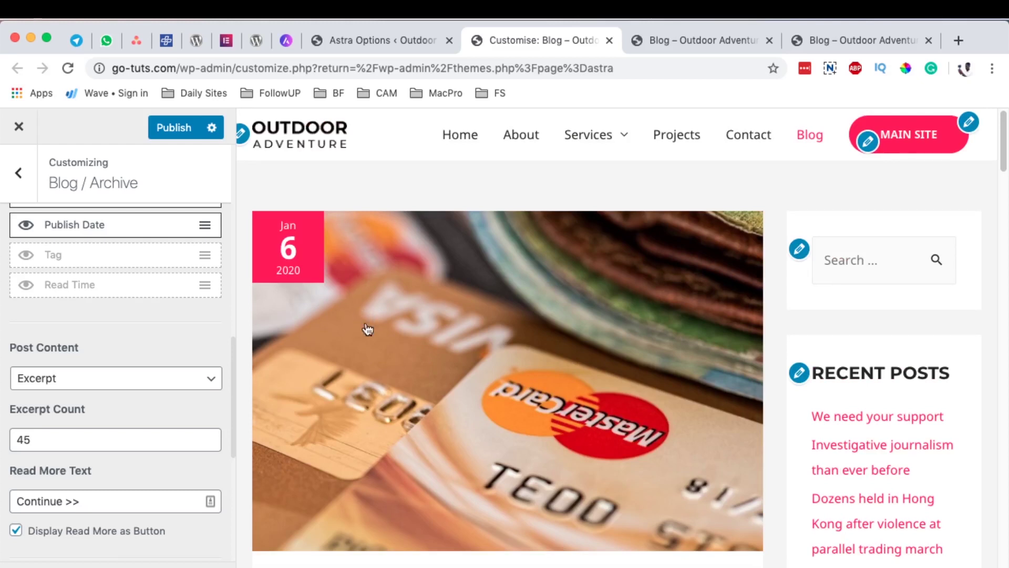
Publish the Customizer changes and reload the live 'Blog – Outdoor Adventure' tab
{"action": "scroll", "coordinate": [374, 342], "scroll_direction": "down", "scroll_amount": 7}
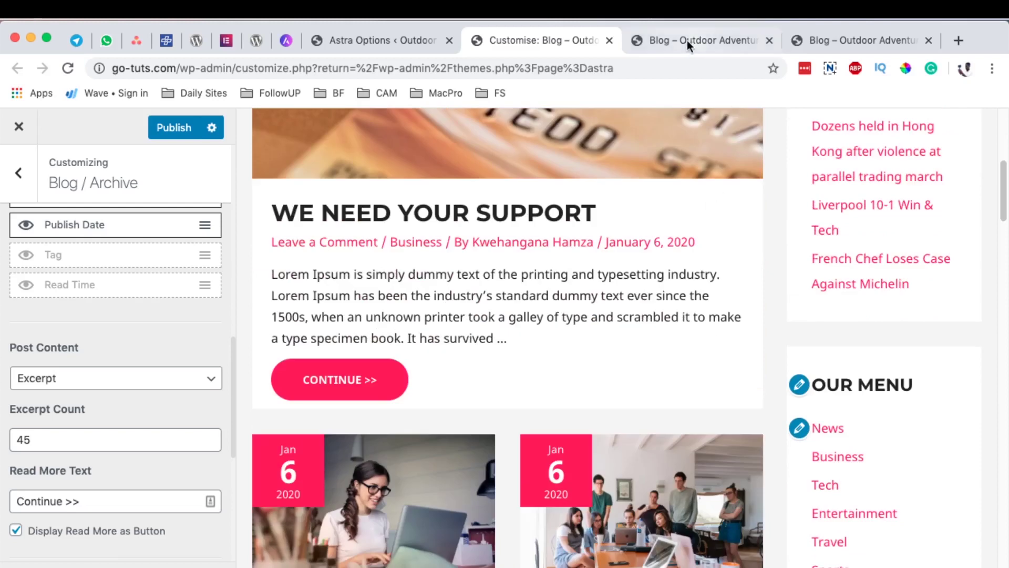
{"action": "left_click", "coordinate": [175, 128]}
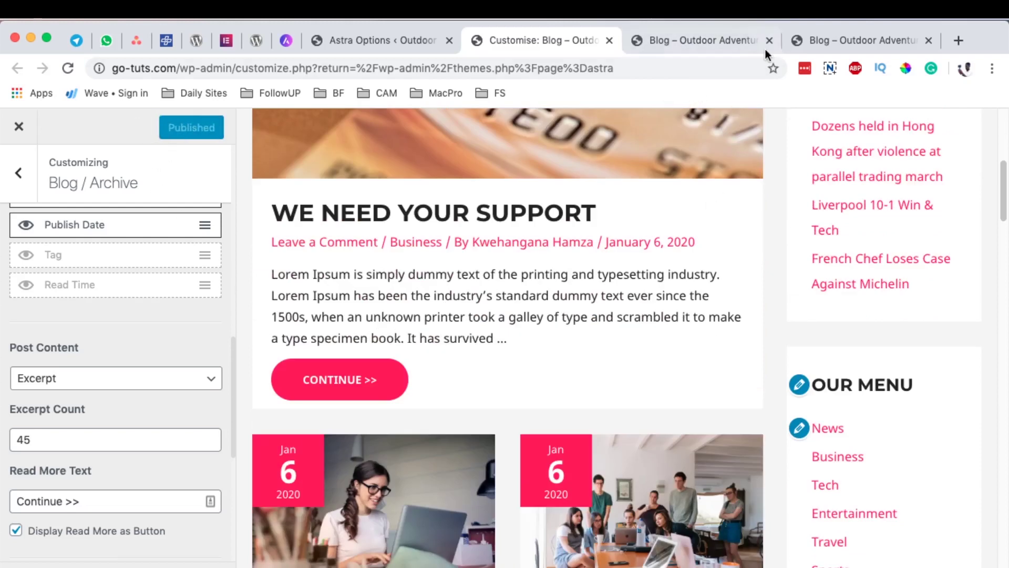
{"action": "key", "text": "super+9"}
{"action": "left_click", "coordinate": [69, 68]}
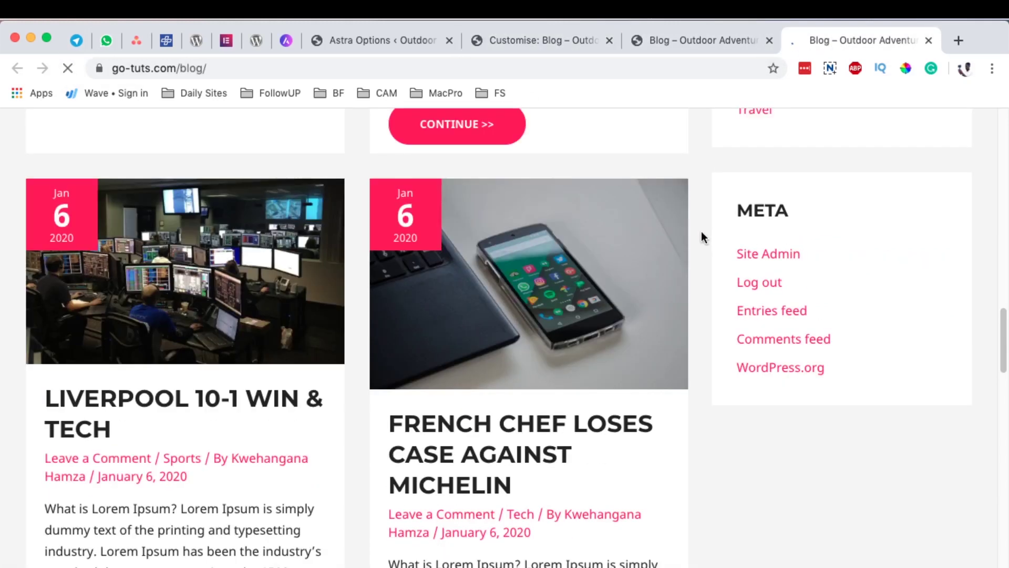
Compare the refreshed blog against the older unrefreshed copy in the third tab
{"action": "scroll", "coordinate": [699, 232], "scroll_direction": "up", "scroll_amount": 15}
{"action": "scroll", "coordinate": [681, 245], "scroll_direction": "down", "scroll_amount": 5}
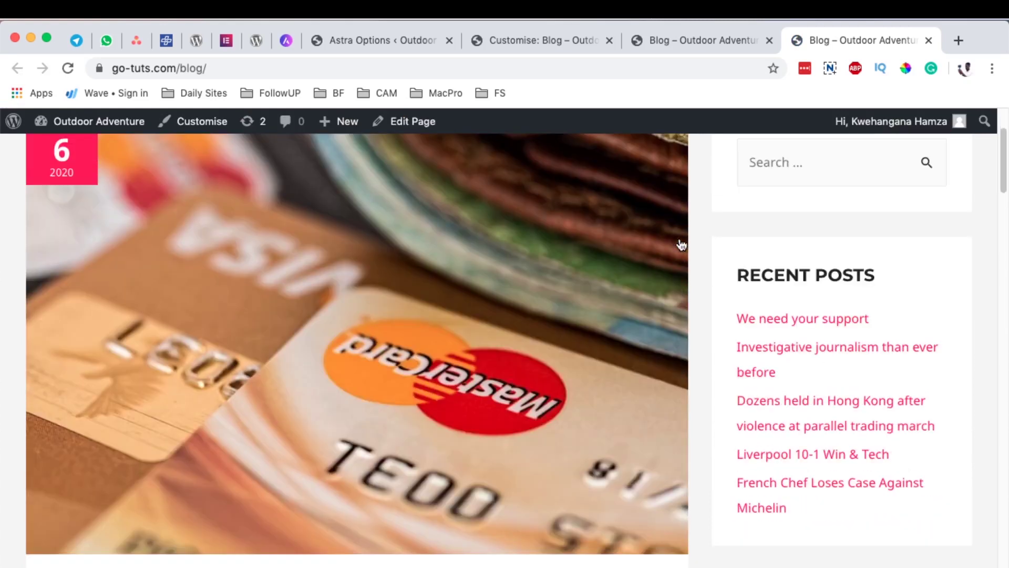
{"action": "left_click", "coordinate": [690, 41]}
{"action": "scroll", "coordinate": [541, 350], "scroll_direction": "down", "scroll_amount": 20}
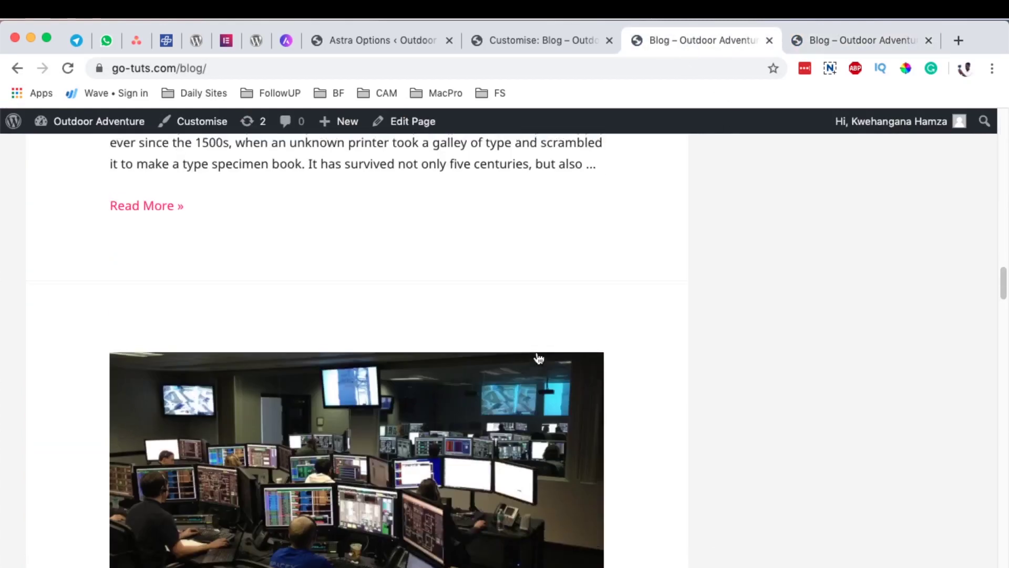
{"action": "scroll", "coordinate": [568, 331], "scroll_direction": "up", "scroll_amount": 3}
{"action": "scroll", "coordinate": [598, 314], "scroll_direction": "up", "scroll_amount": 20}
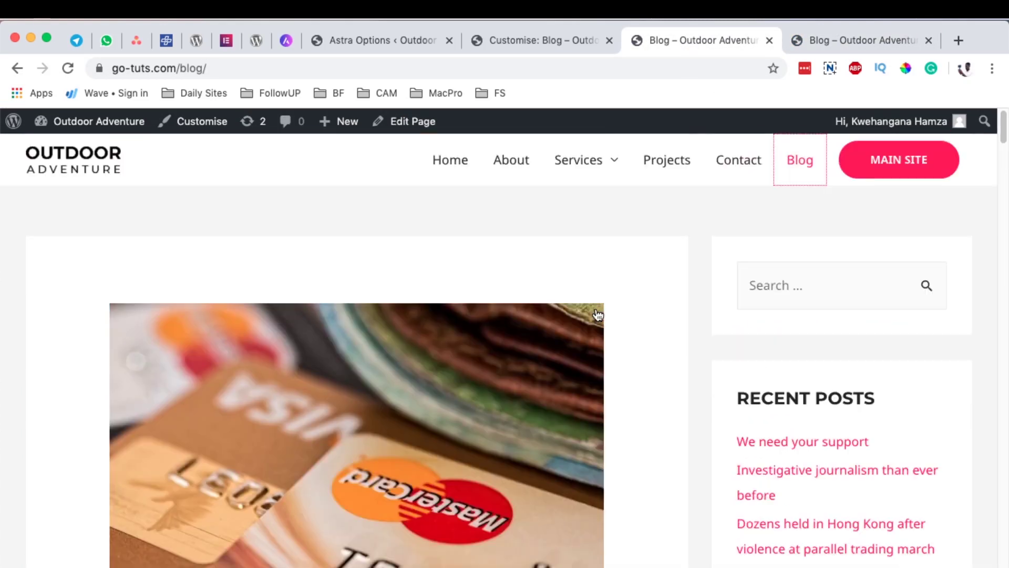
{"action": "left_click", "coordinate": [825, 41]}
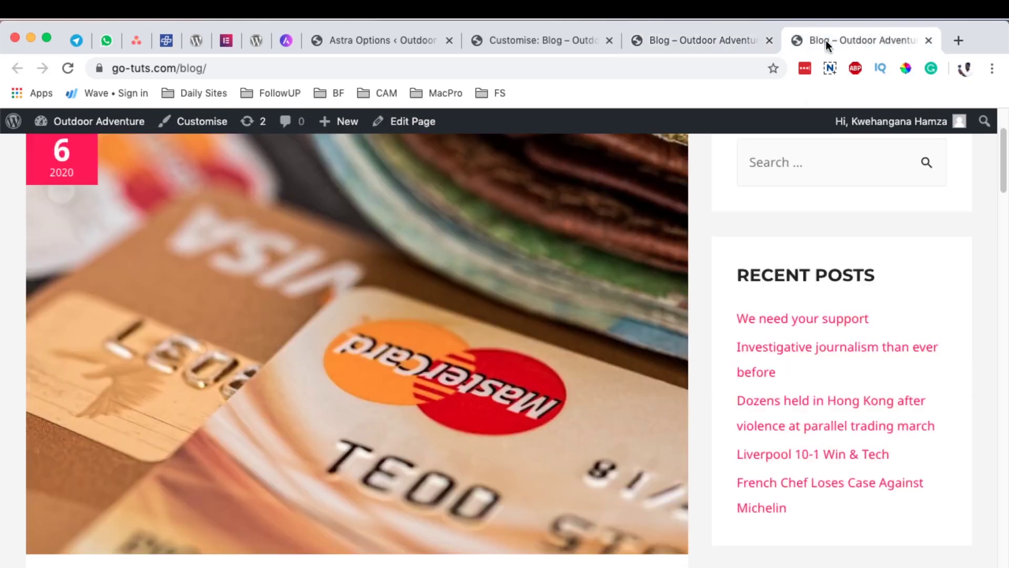
Scroll the refreshed blog to check the Jan 6 2020 date boxes and CONTINUE >> buttons
{"action": "scroll", "coordinate": [573, 287], "scroll_direction": "up", "scroll_amount": 2}
{"action": "scroll", "coordinate": [149, 323], "scroll_direction": "down", "scroll_amount": 1}
{"action": "scroll", "coordinate": [149, 323], "scroll_direction": "down", "scroll_amount": 15}
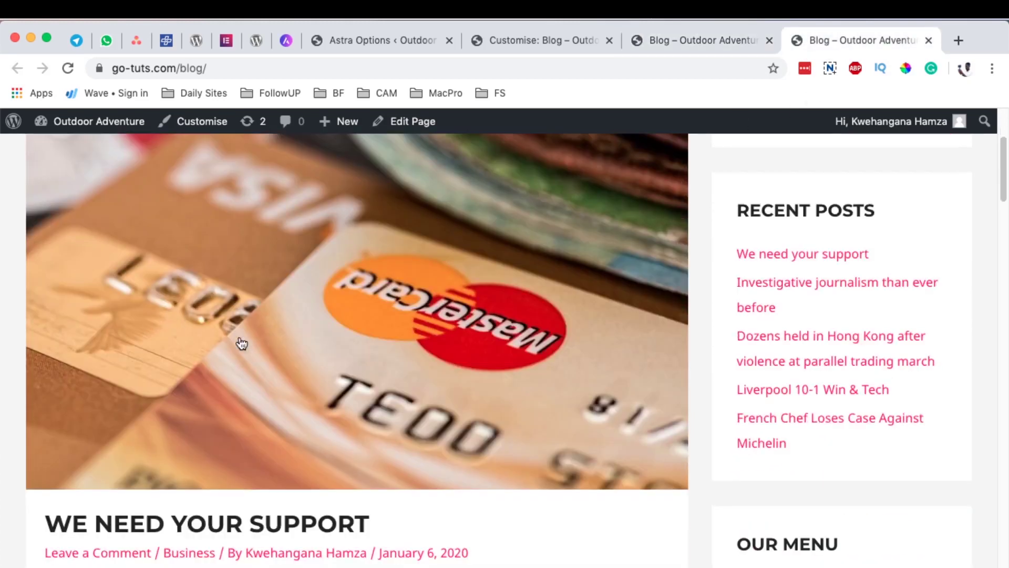
{"action": "scroll", "coordinate": [587, 329], "scroll_direction": "down", "scroll_amount": 15}
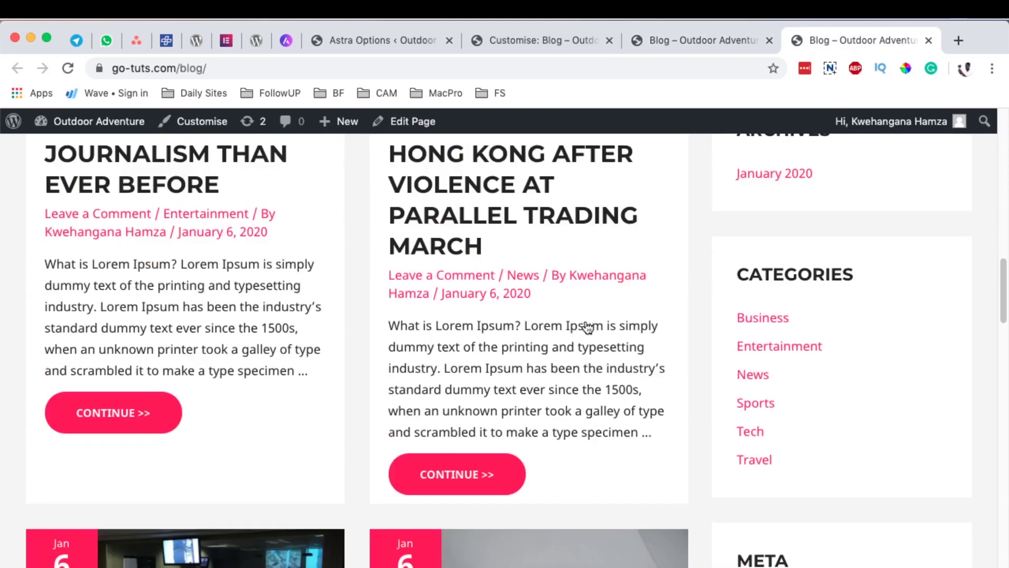
{"action": "scroll", "coordinate": [586, 320], "scroll_direction": "down", "scroll_amount": 5}
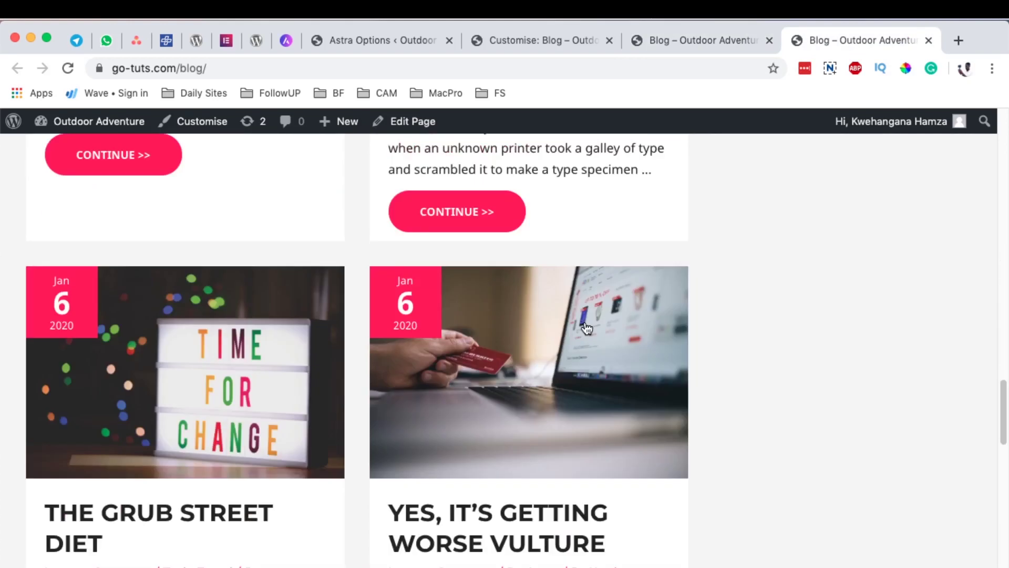